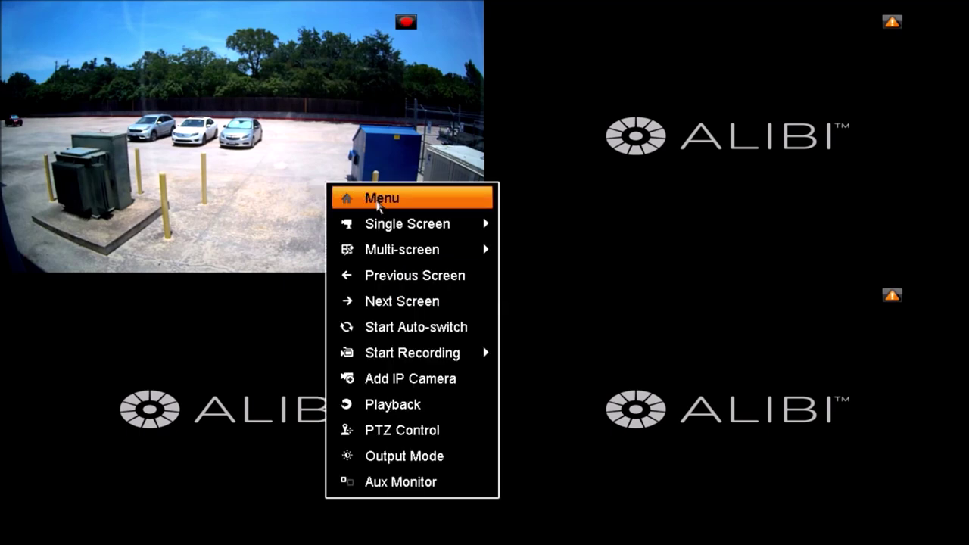
Step: Open the VCA Line Crossing Detection settings for [D1] Camera 01 under Camera management
left_click(378, 200)
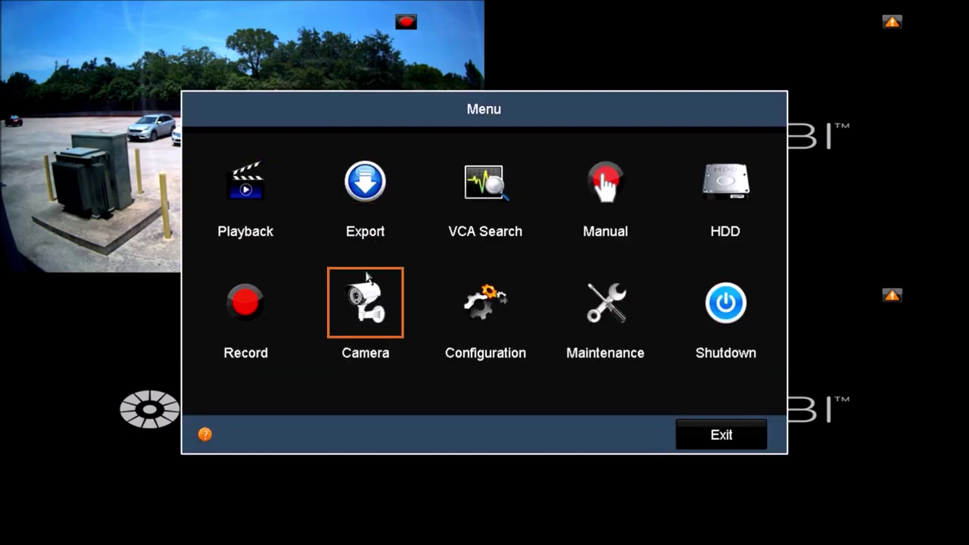
left_click(374, 307)
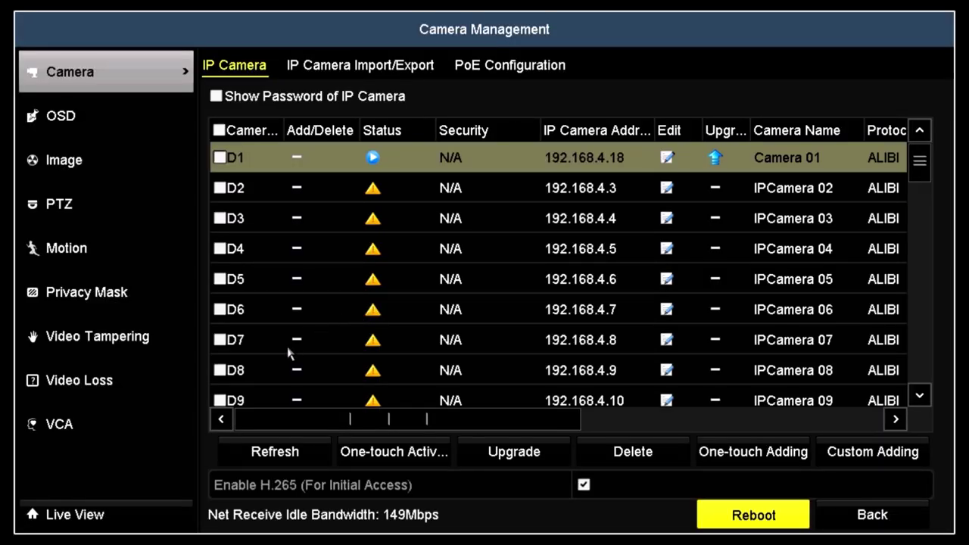
left_click(153, 443)
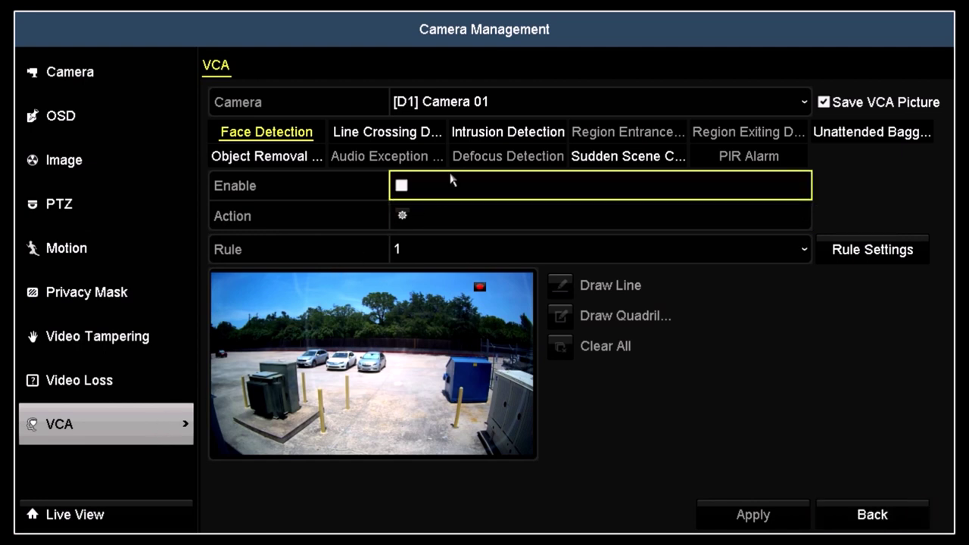
left_click(614, 105)
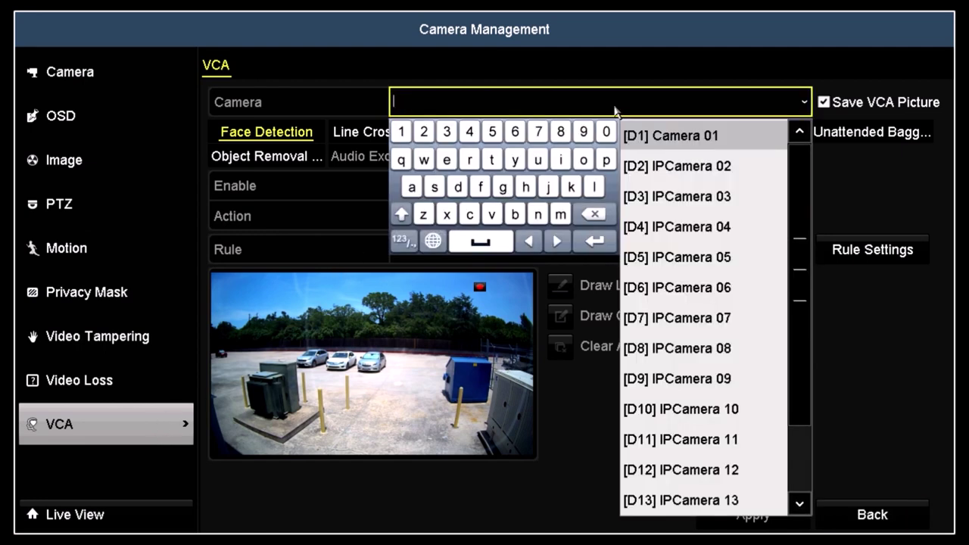
left_click(634, 105)
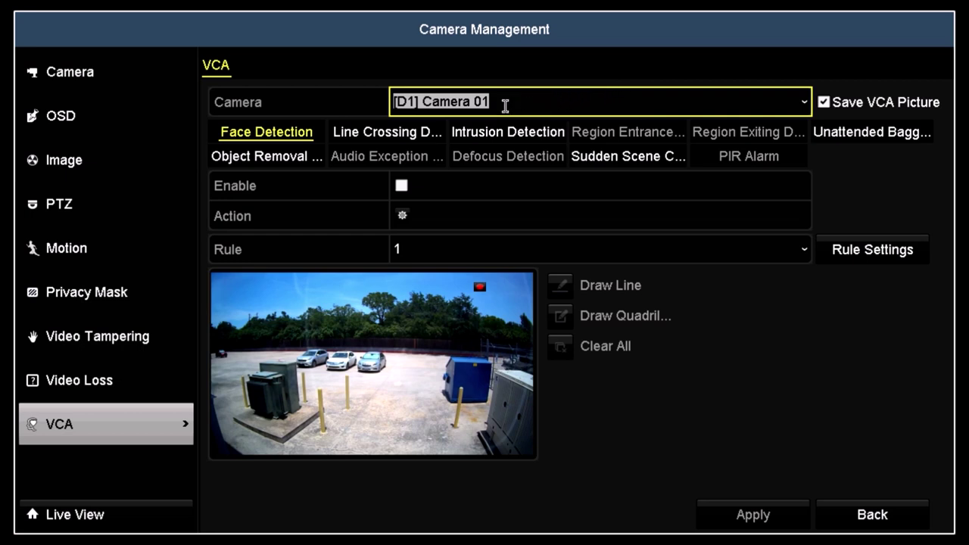
left_click(422, 142)
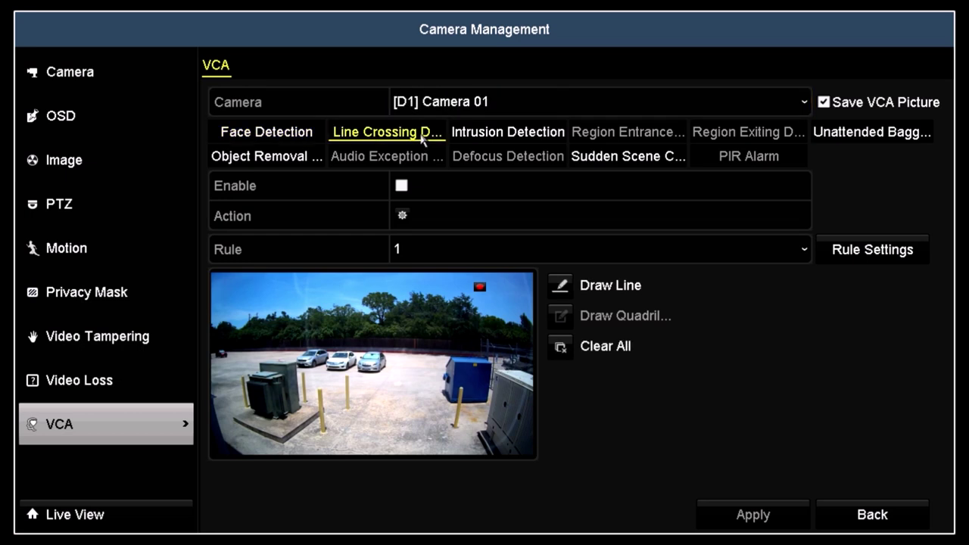
Step: Enable line crossing detection and bring up its Action settings dialog
left_click(403, 186)
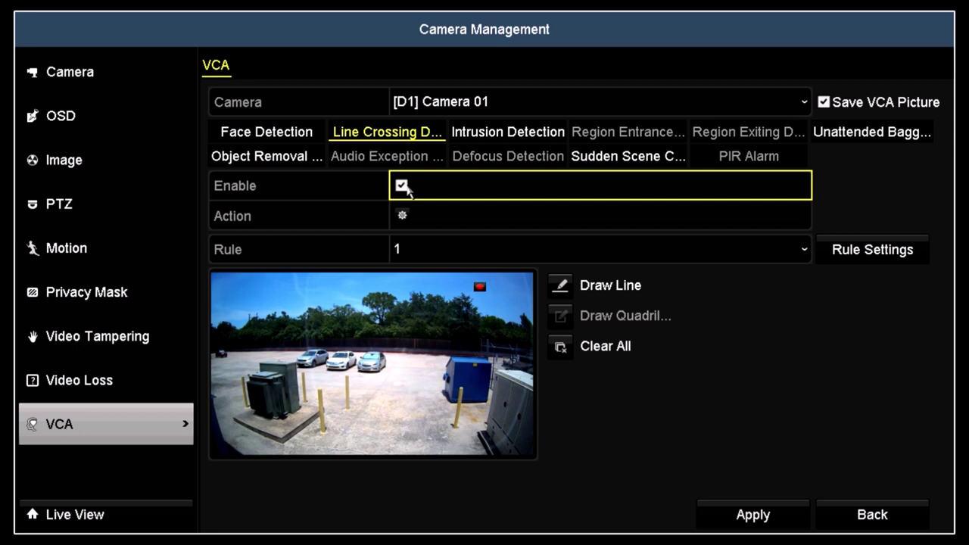
left_click(410, 220)
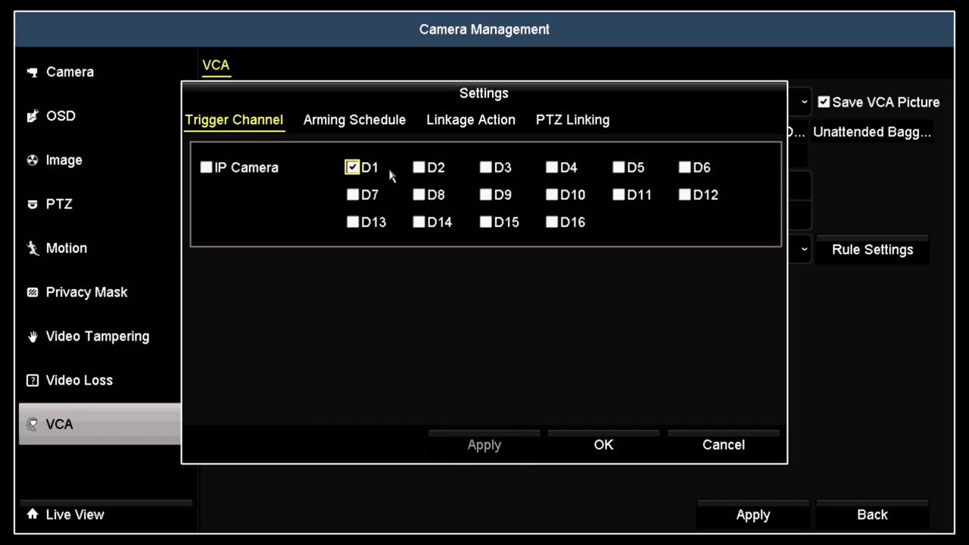
Step: Review the 00:00-24:00 arming schedule, linkage actions and PTZ linking, then confirm them
left_click(380, 122)
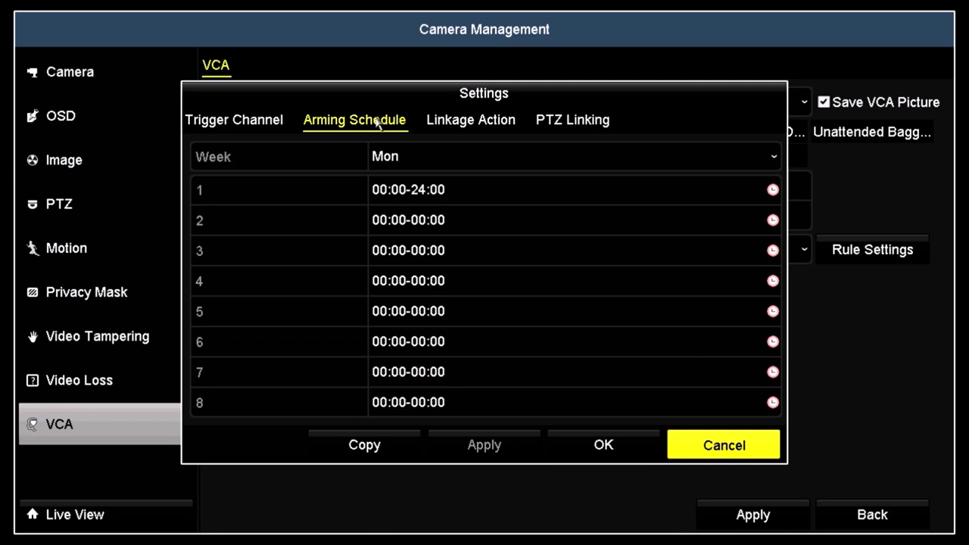
left_click(489, 195)
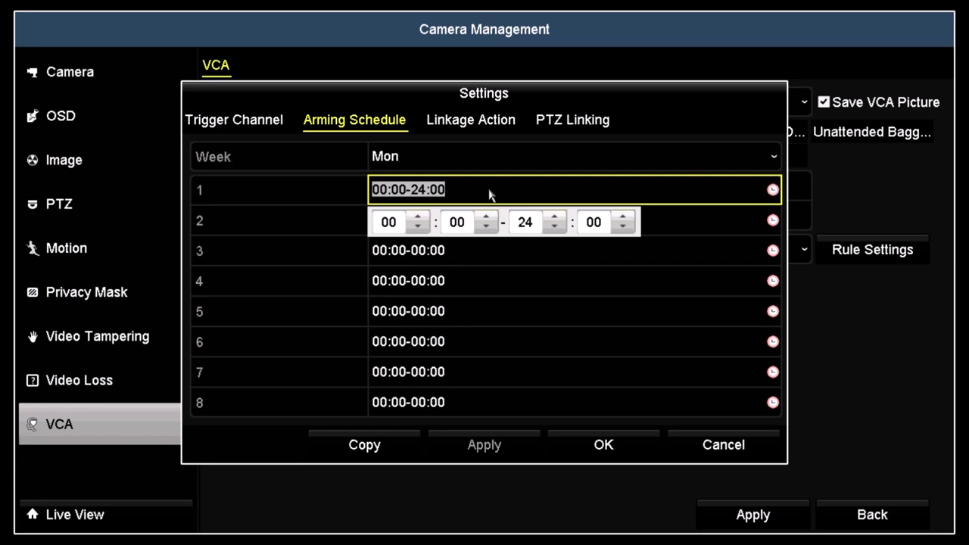
left_click(480, 121)
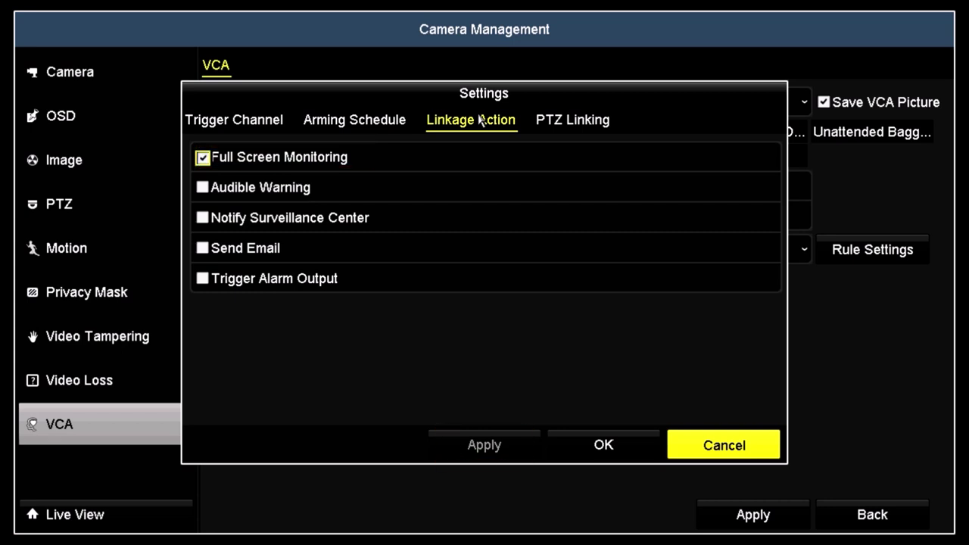
left_click(605, 126)
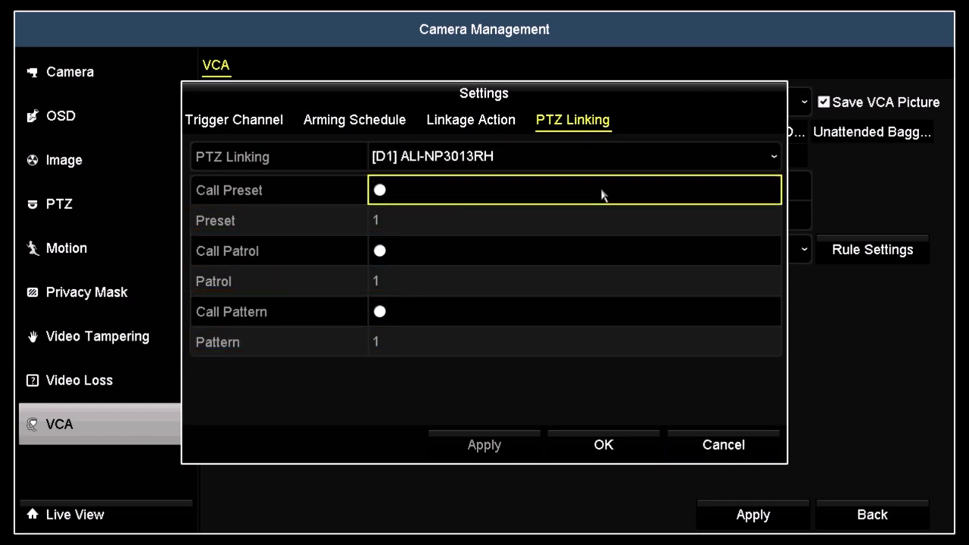
left_click(623, 456)
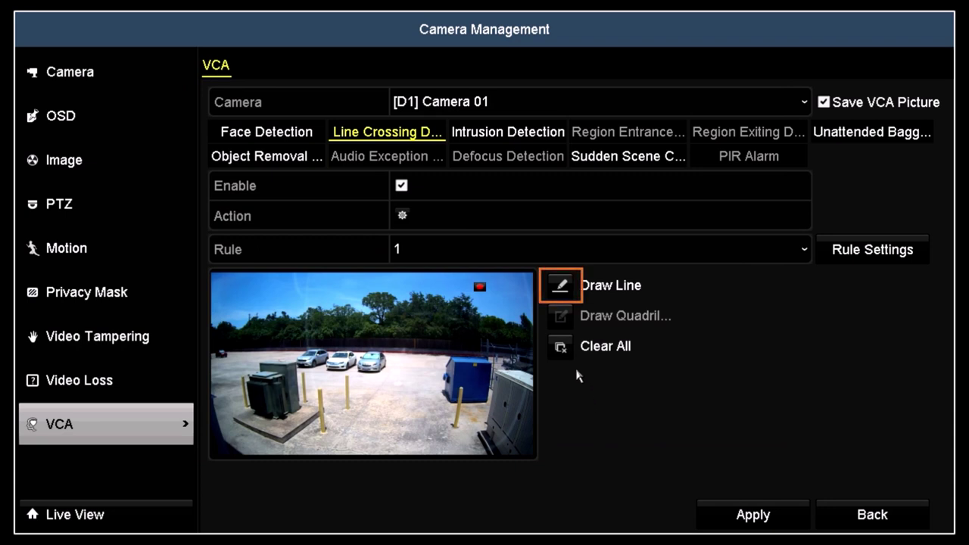
Step: Draw crossing line #1 vertically down the parking lot on the camera preview
left_click(566, 283)
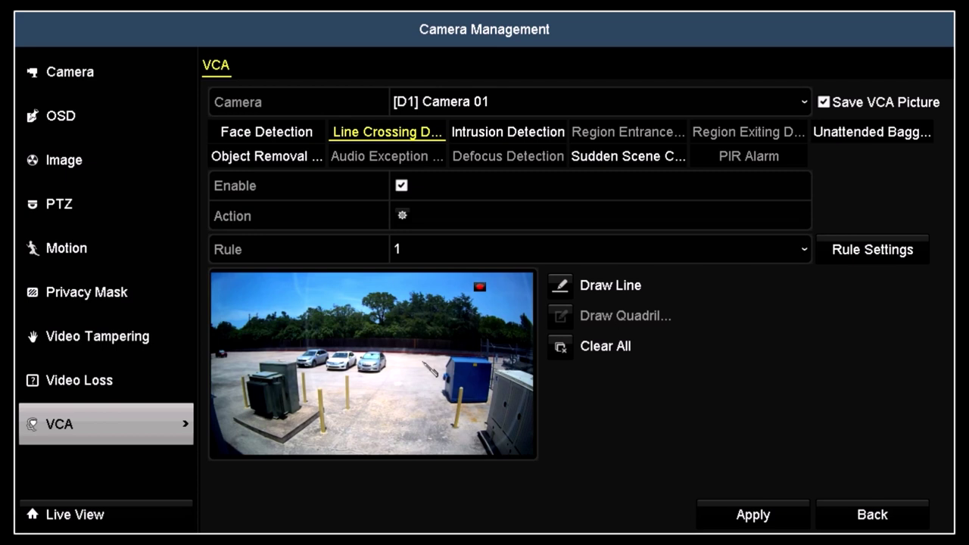
left_click(419, 350)
left_click_drag(421, 353, 422, 407)
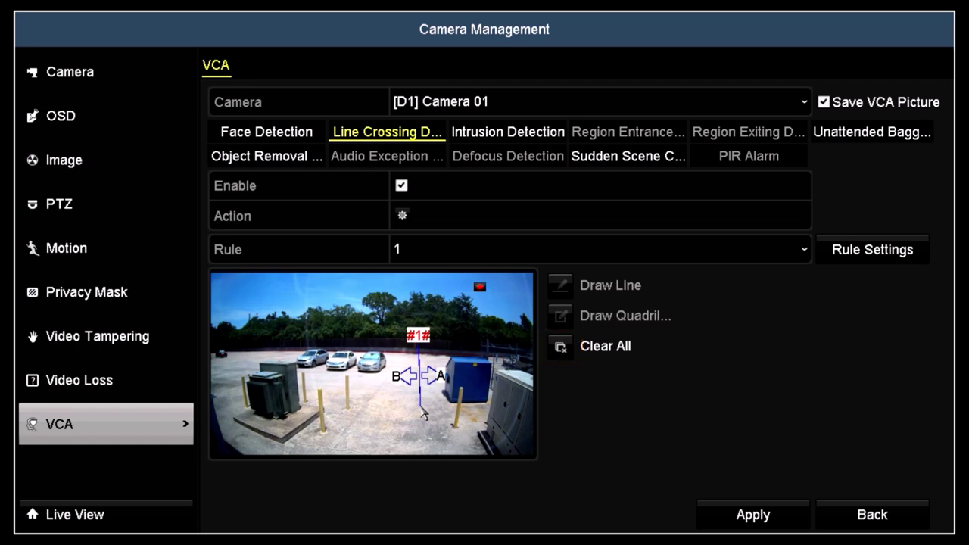
Step: Confirm rule 1 with A<->B crossing direction and sensitivity 50
left_click(870, 255)
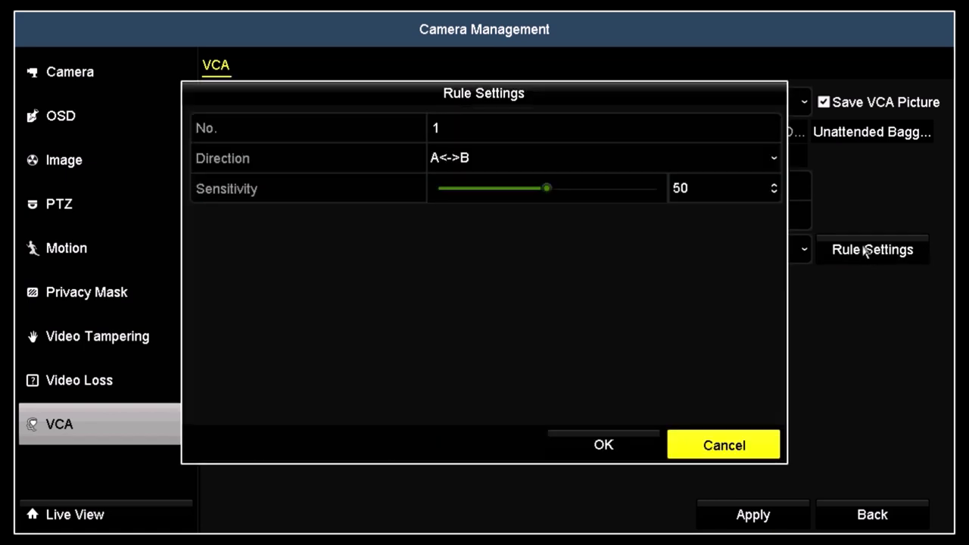
left_click(745, 165)
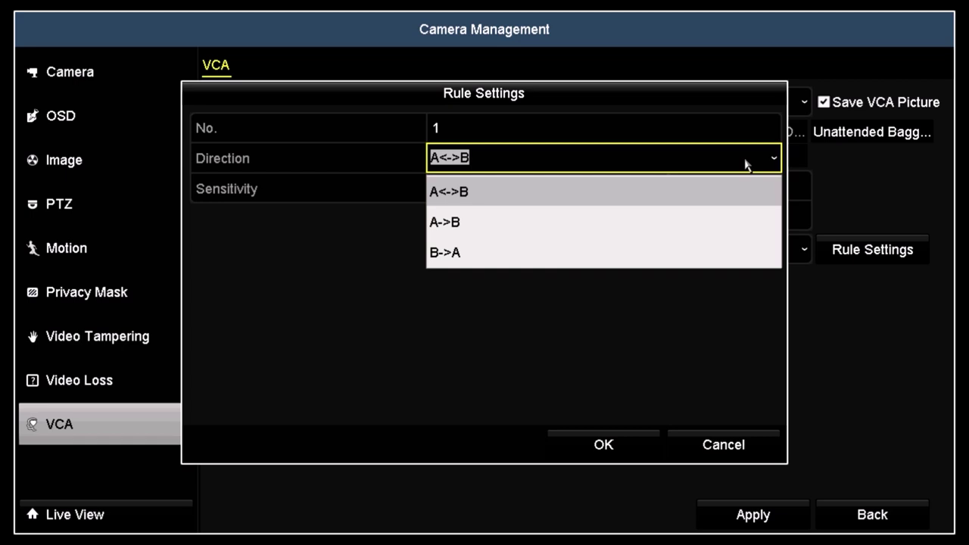
left_click(747, 165)
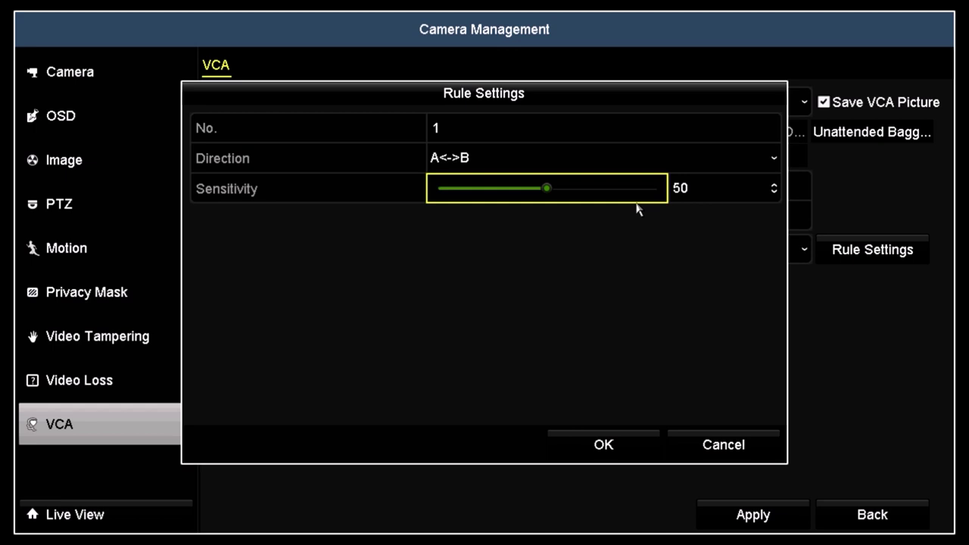
left_click(628, 447)
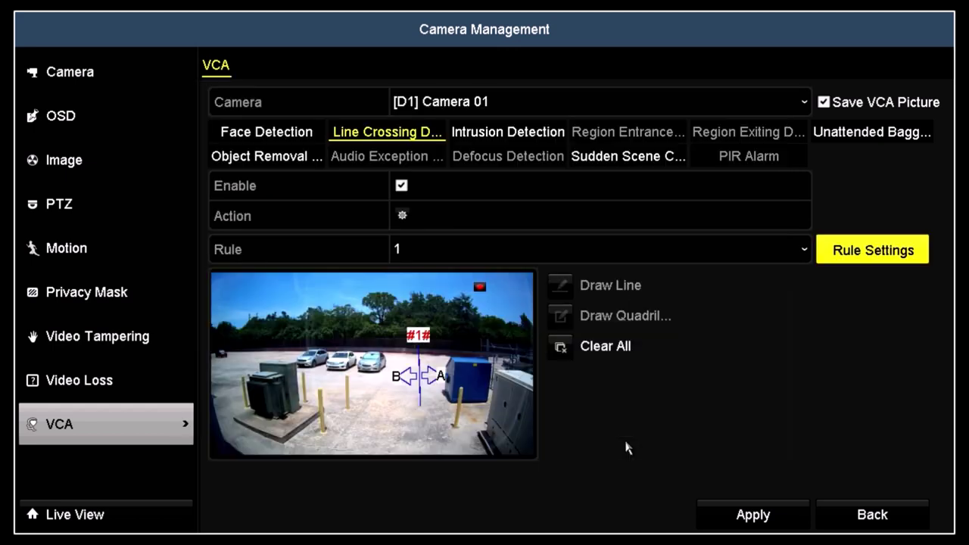
Step: Apply the line crossing setup and go to Configuration > Network settings
left_click(724, 521)
left_click(872, 515)
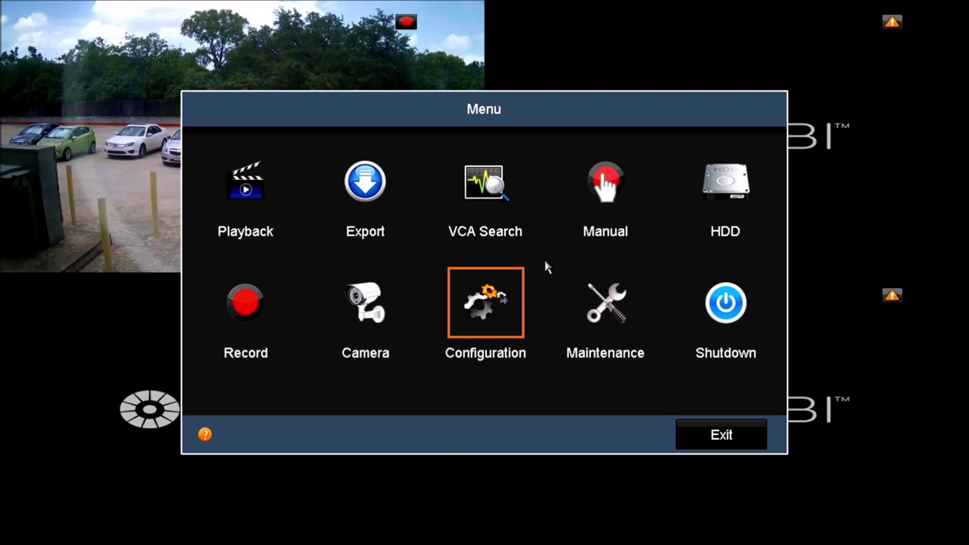
left_click(493, 305)
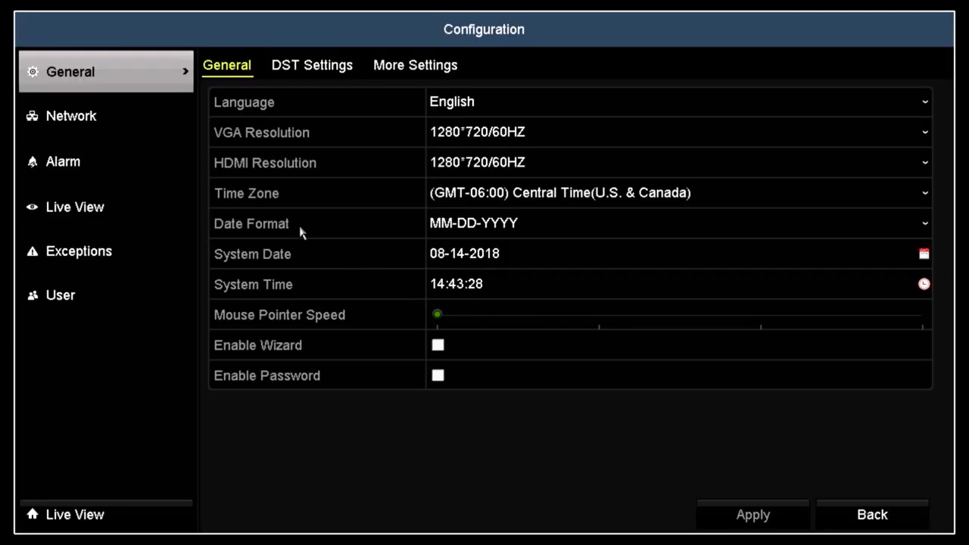
left_click(139, 127)
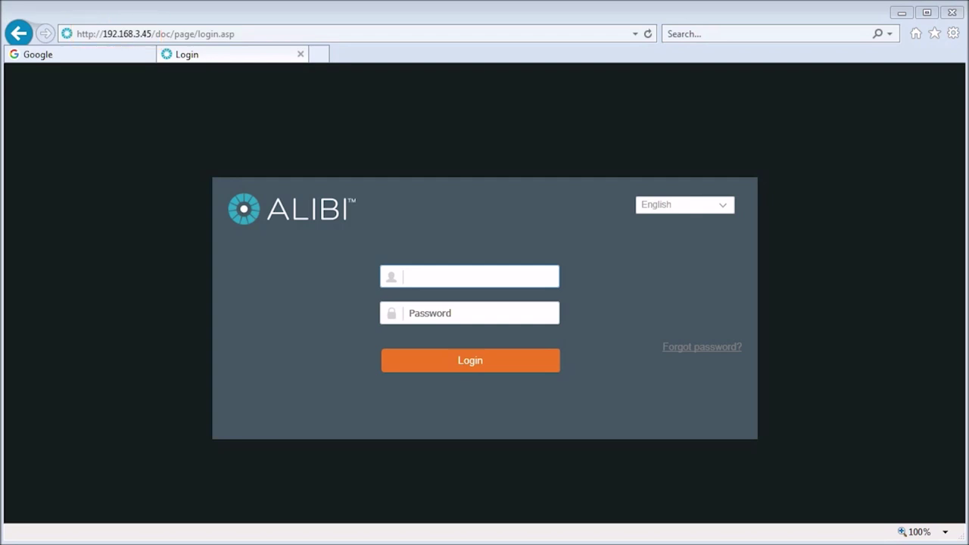
Step: Sign in to the NVR web interface as admin
left_click(338, 34)
left_click(425, 275)
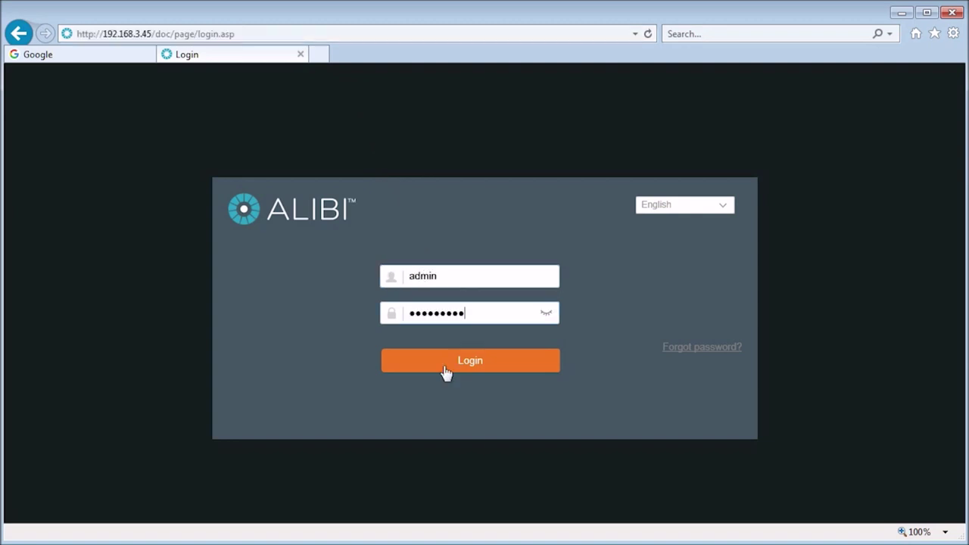
left_click(444, 363)
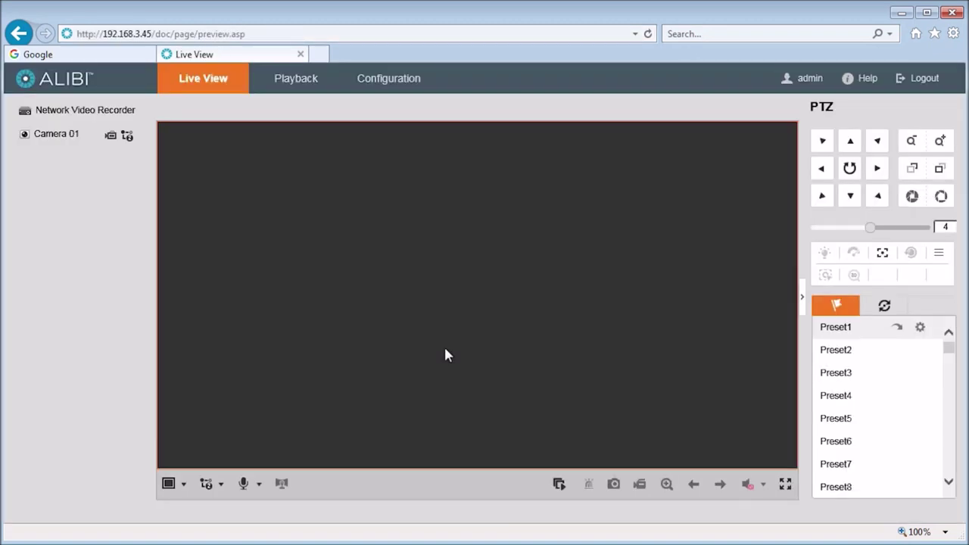
Step: Enable and save the Virtual Host option in the advanced network settings
left_click(387, 80)
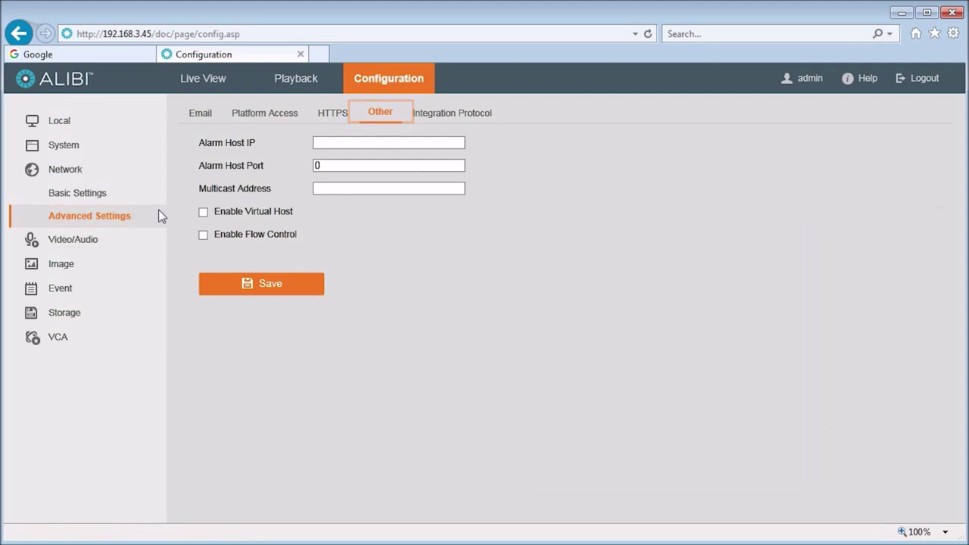
left_click(203, 213)
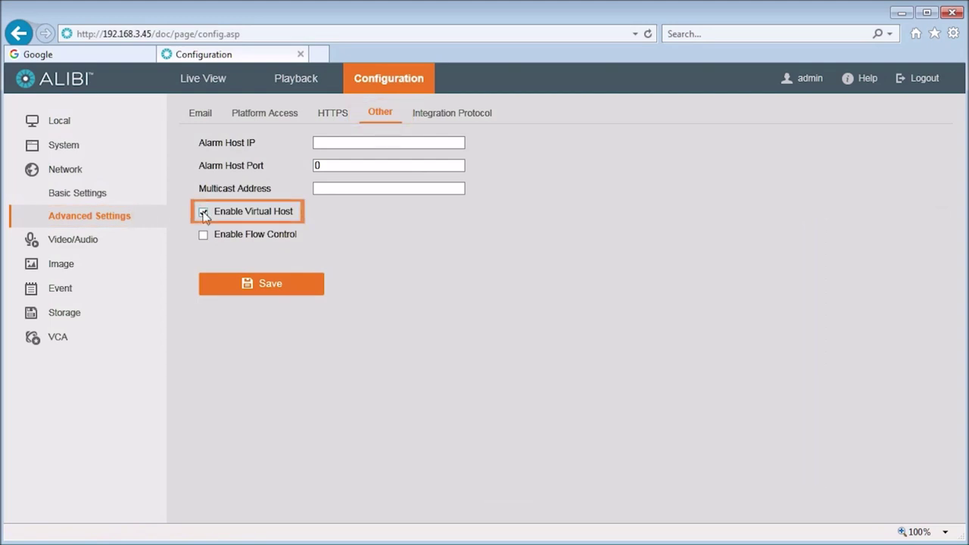
left_click(211, 287)
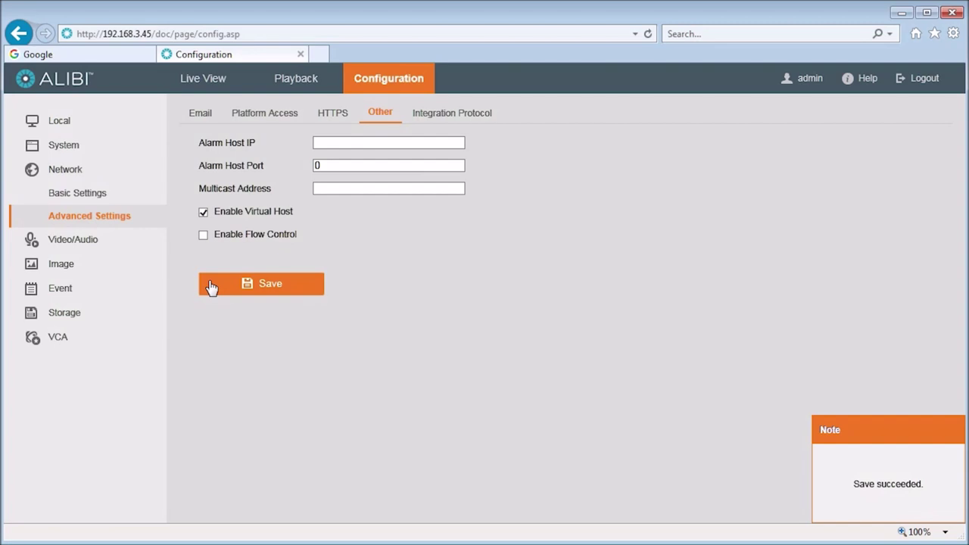
left_click(91, 148)
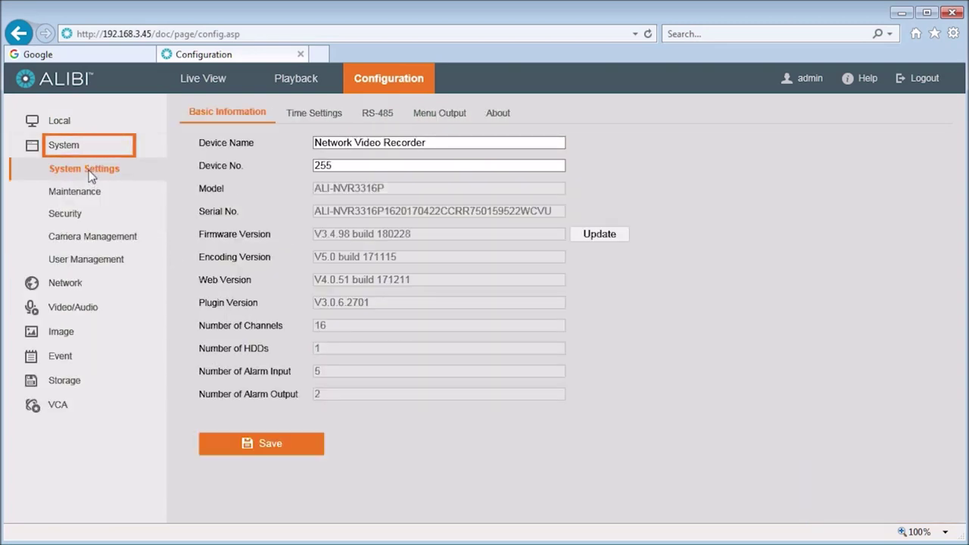
Step: Connect to Camera 01's web interface from Camera Management and log in as admin with the camera password
left_click(91, 237)
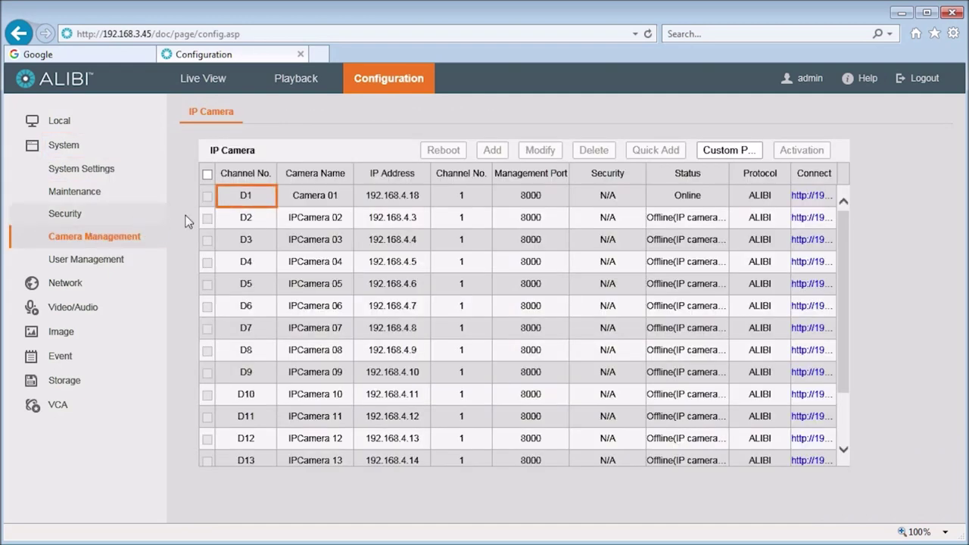
left_click(812, 196)
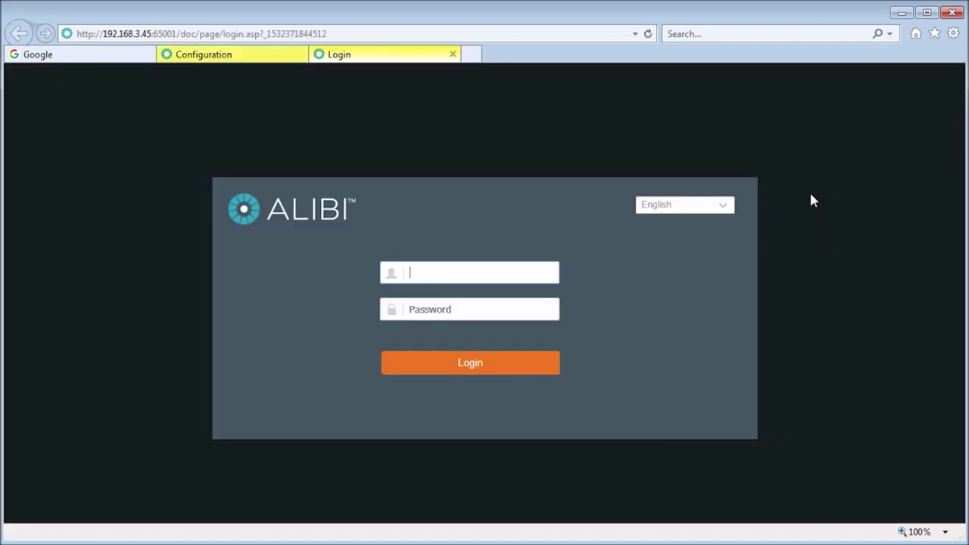
key("Tab")
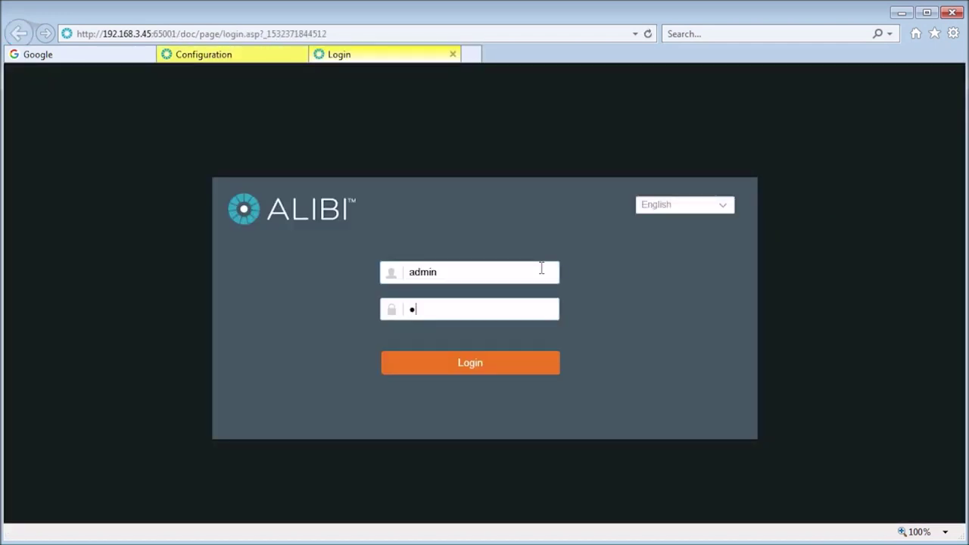
key("Return")
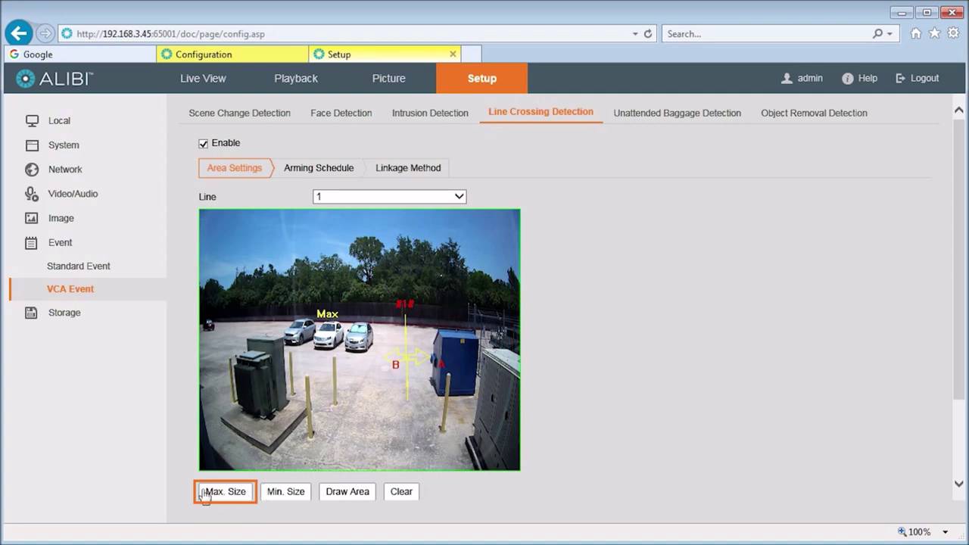
Step: Draw the maximum and smaller minimum target size boxes for line 1 and save
left_click(206, 494)
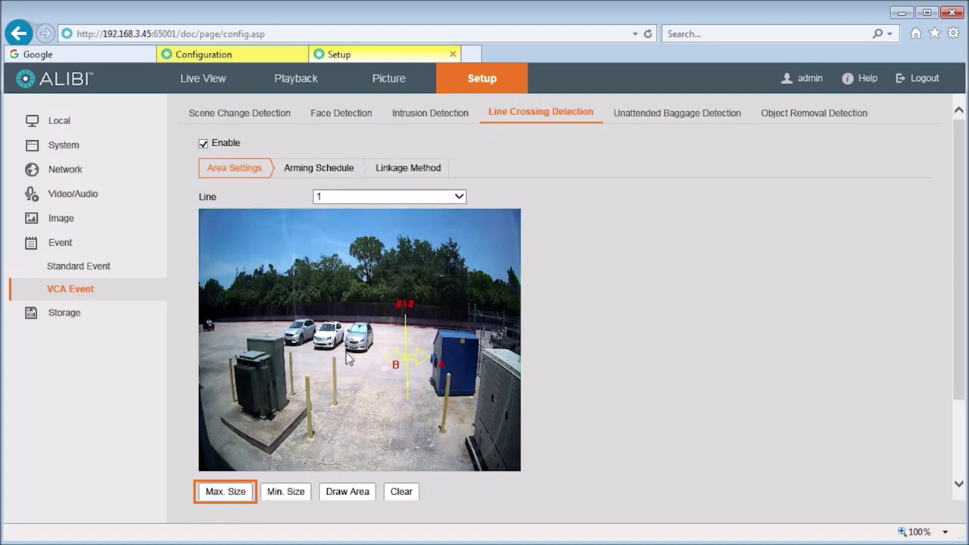
left_click_drag(353, 351, 374, 436)
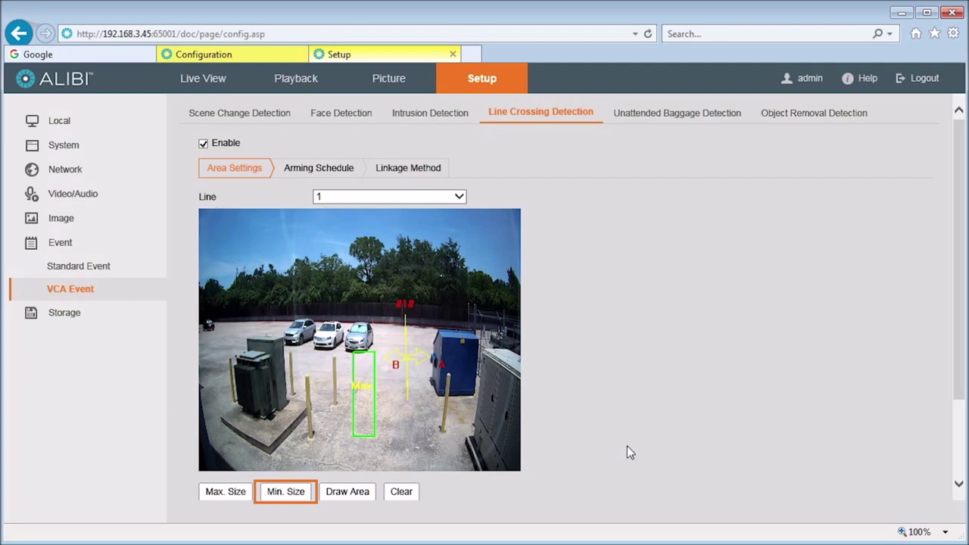
left_click(285, 493)
left_click_drag(380, 404, 398, 435)
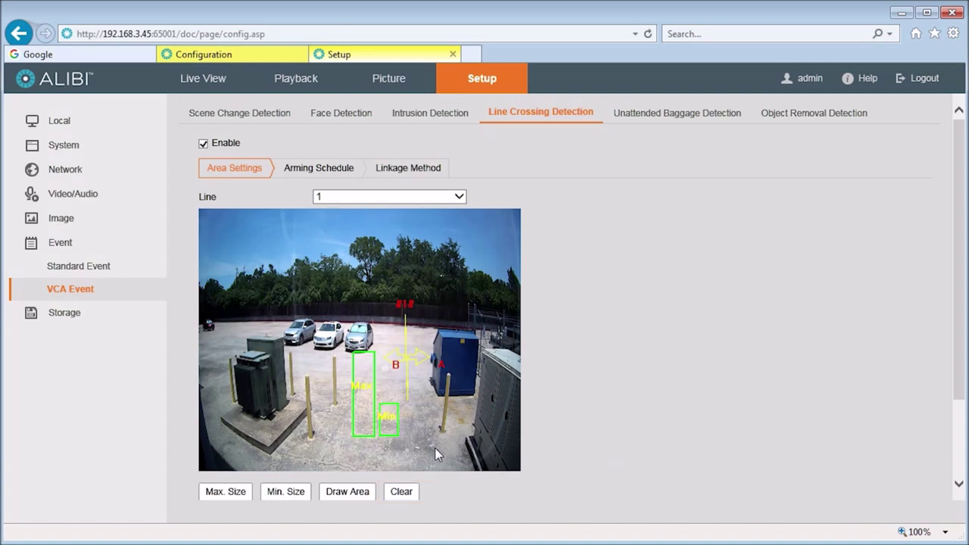
scroll(435, 453, "down", 3)
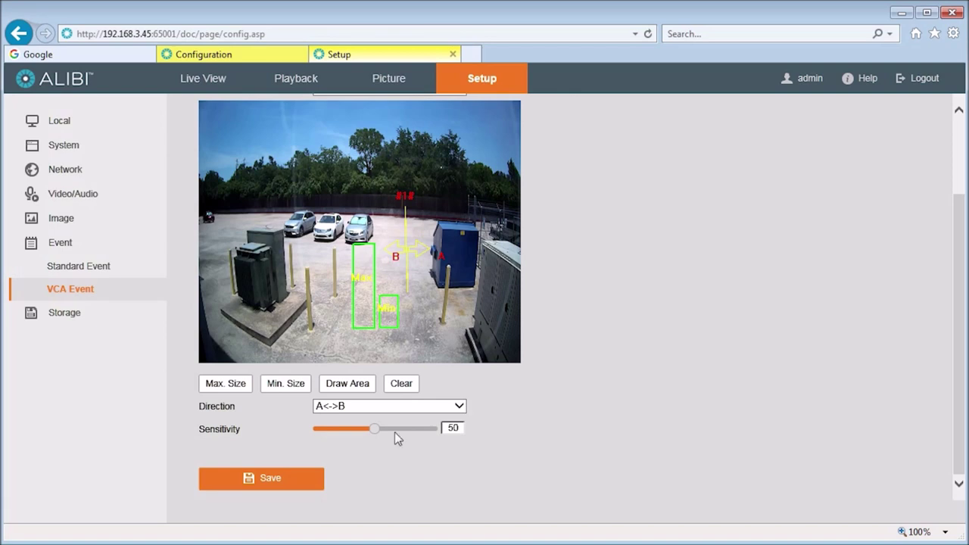
left_click(301, 486)
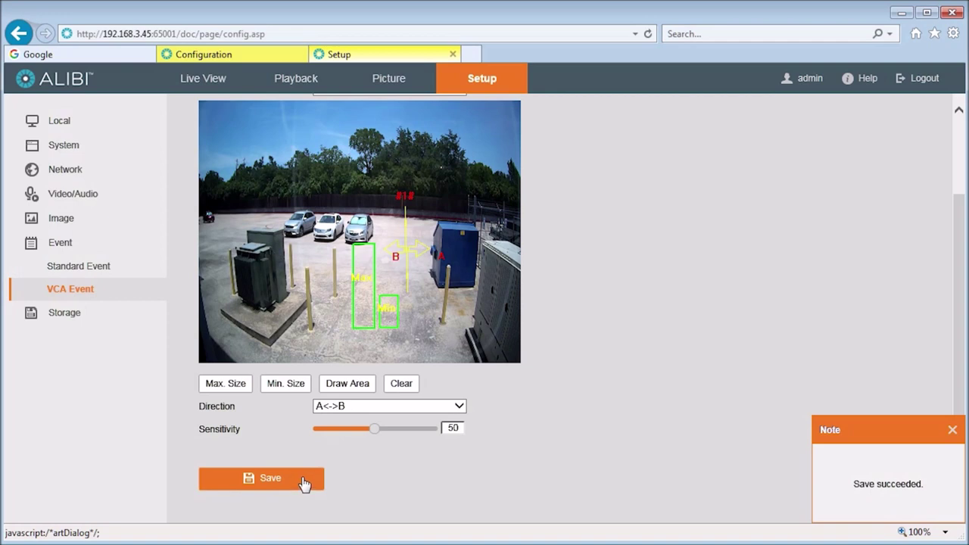
Step: Log out of the camera web interface and return to the NVR Configuration page
left_click(926, 79)
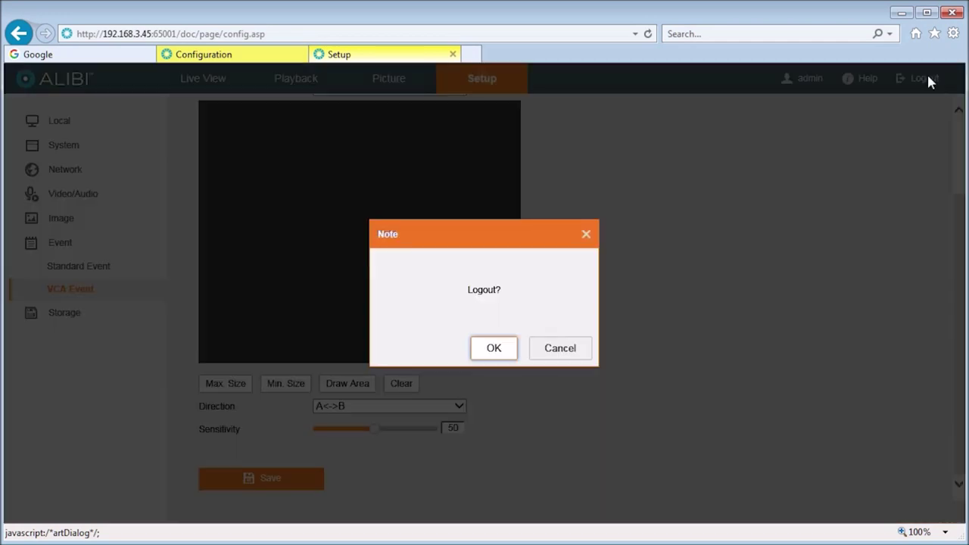
left_click(489, 350)
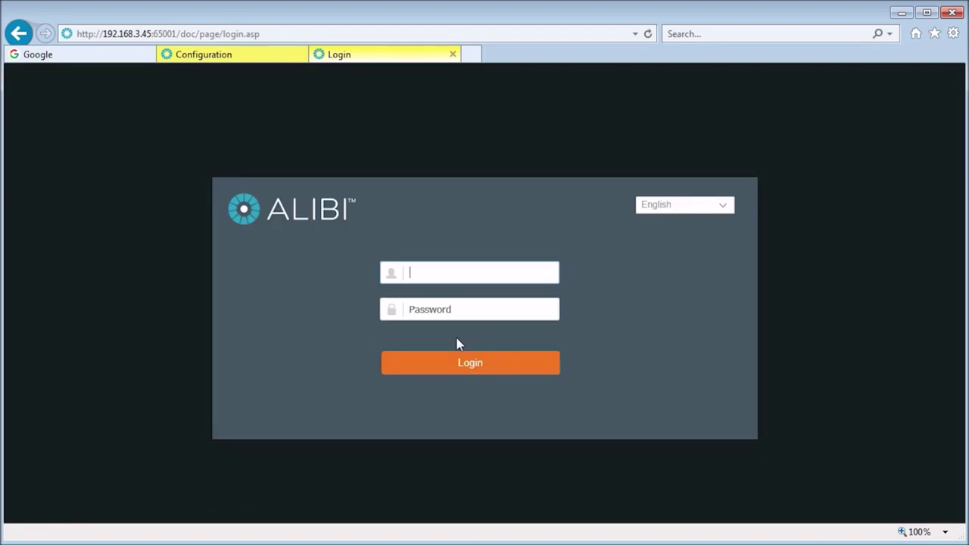
left_click(265, 57)
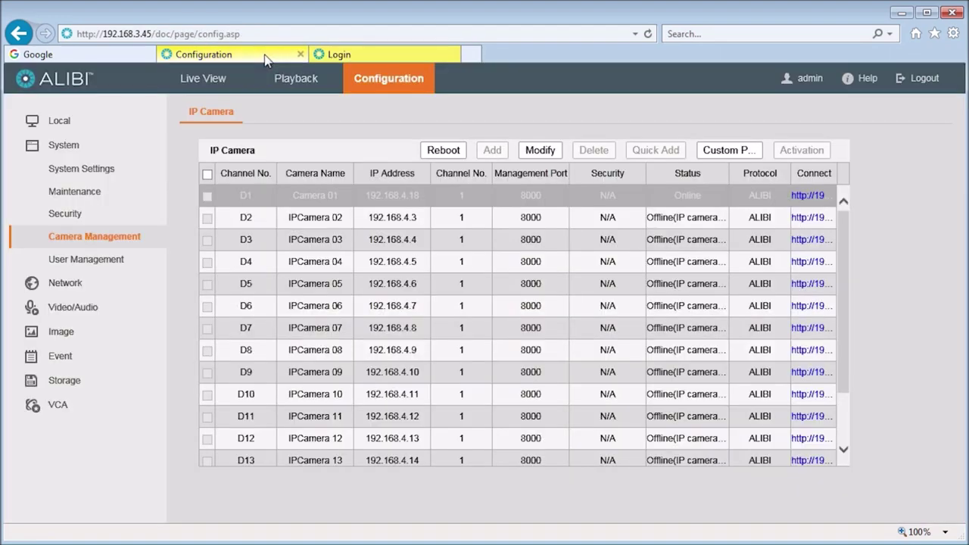
Step: Uncheck Enable Virtual Host under Network > Advanced Settings > Other and save
left_click(76, 286)
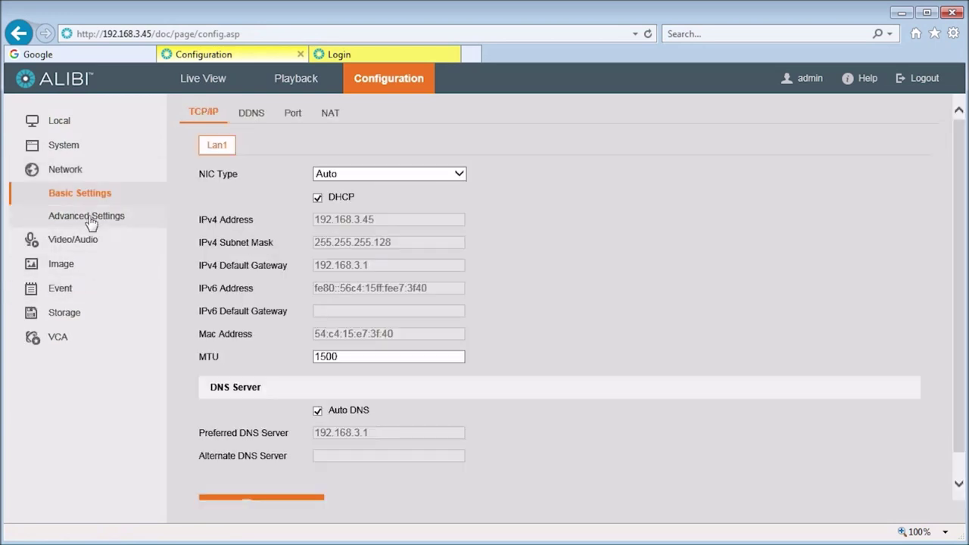
left_click(89, 216)
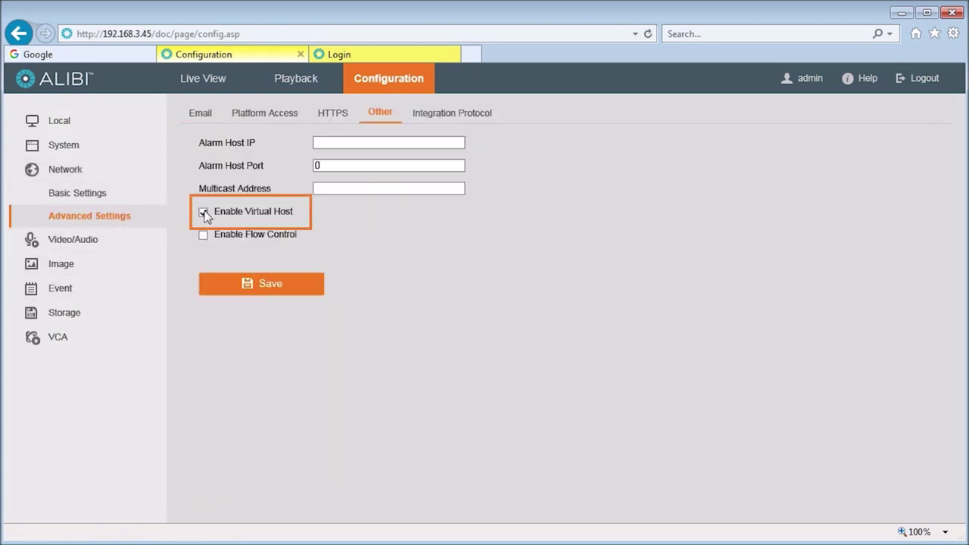
left_click(203, 213)
left_click(215, 289)
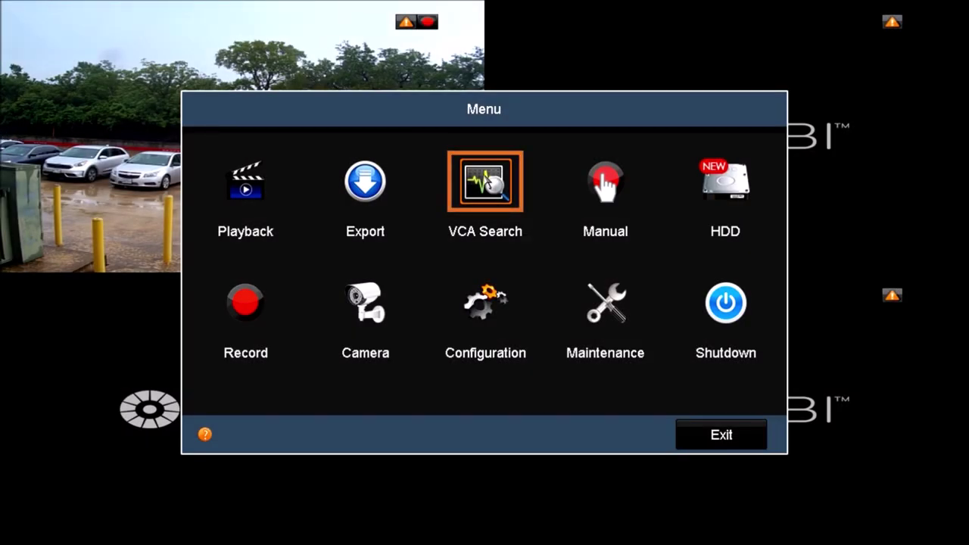
Step: Open VCA Search from the main menu to show Behavior Search for cameras D1–D16
left_click(486, 179)
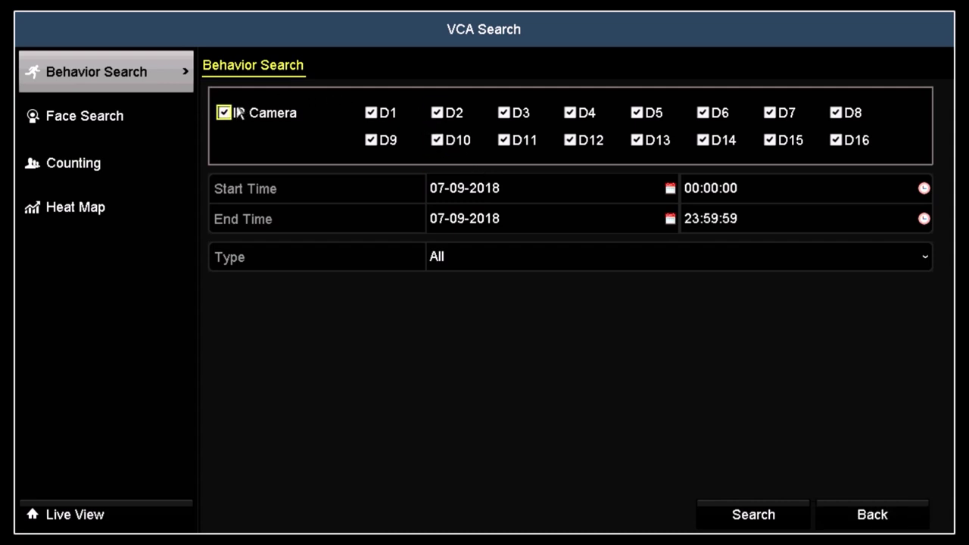
Step: Limit the search to camera D1 only, with start and end date 07-03-2018
left_click(225, 113)
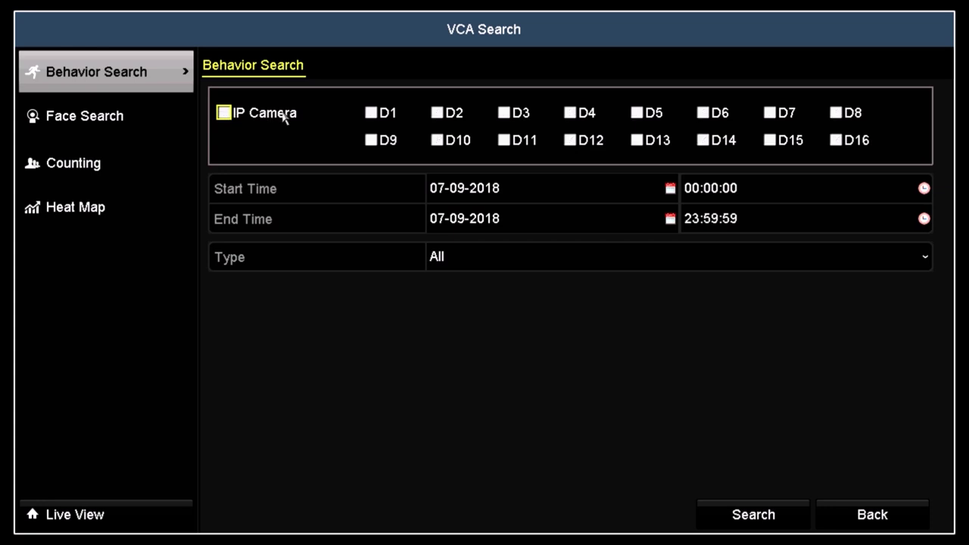
left_click(370, 113)
left_click(522, 196)
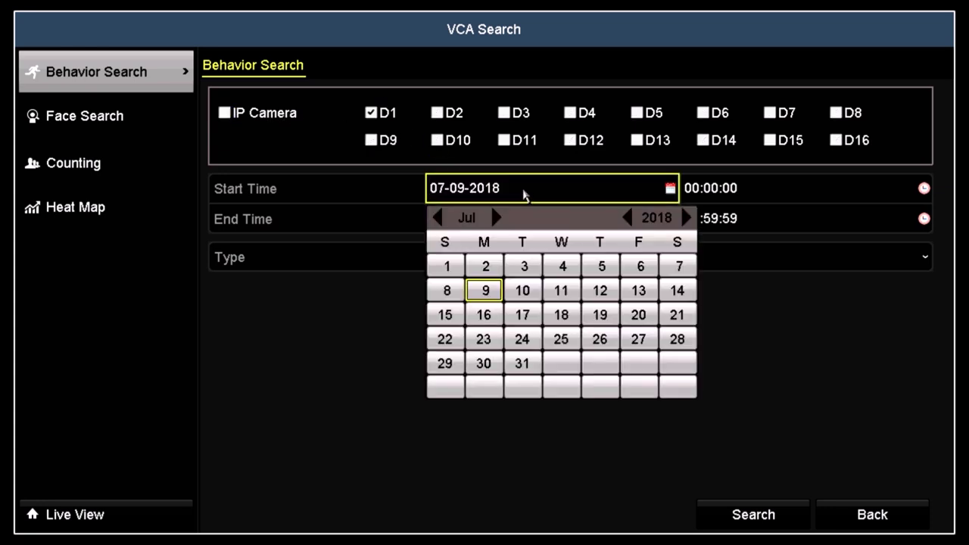
left_click(525, 271)
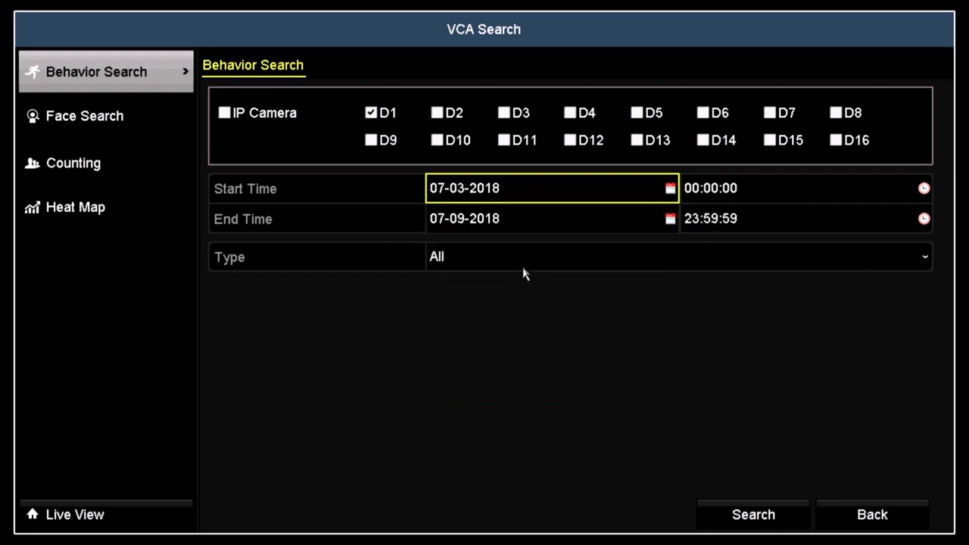
left_click(532, 220)
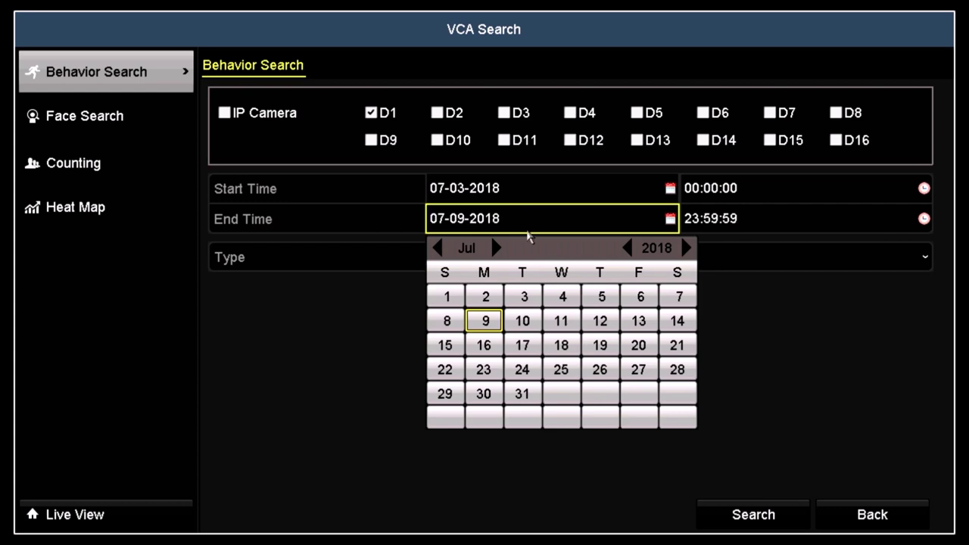
left_click(528, 301)
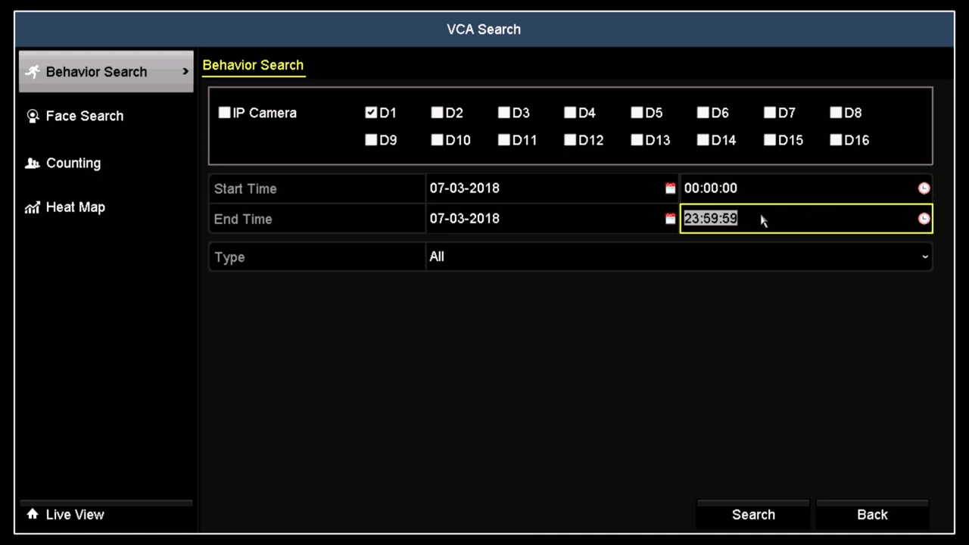
Step: Set the behavior type to Line Crossing Detection and run the search
left_click(572, 256)
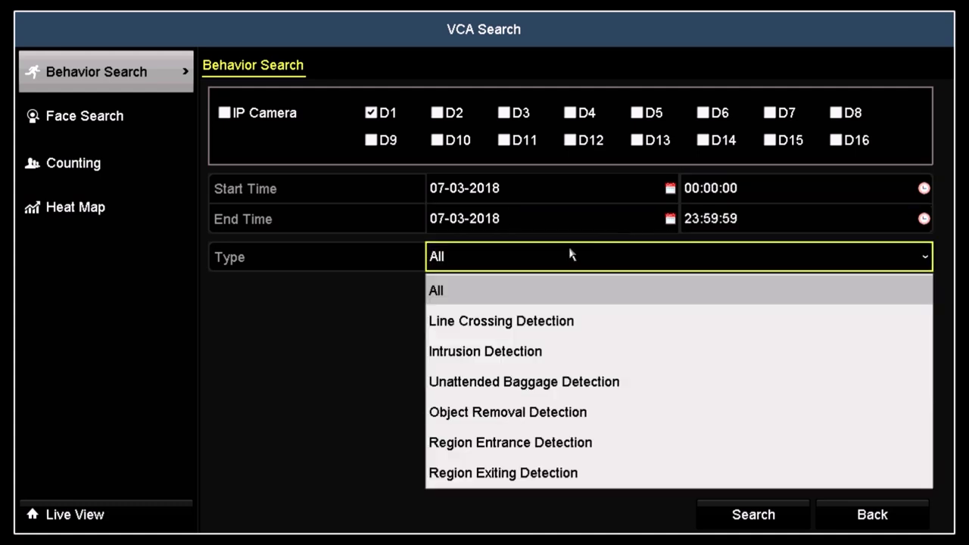
left_click(530, 325)
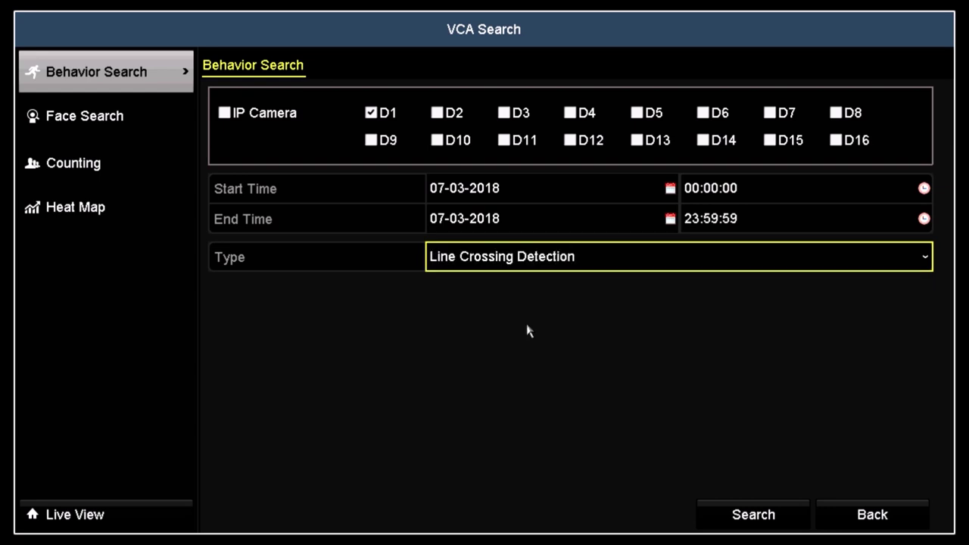
left_click(731, 519)
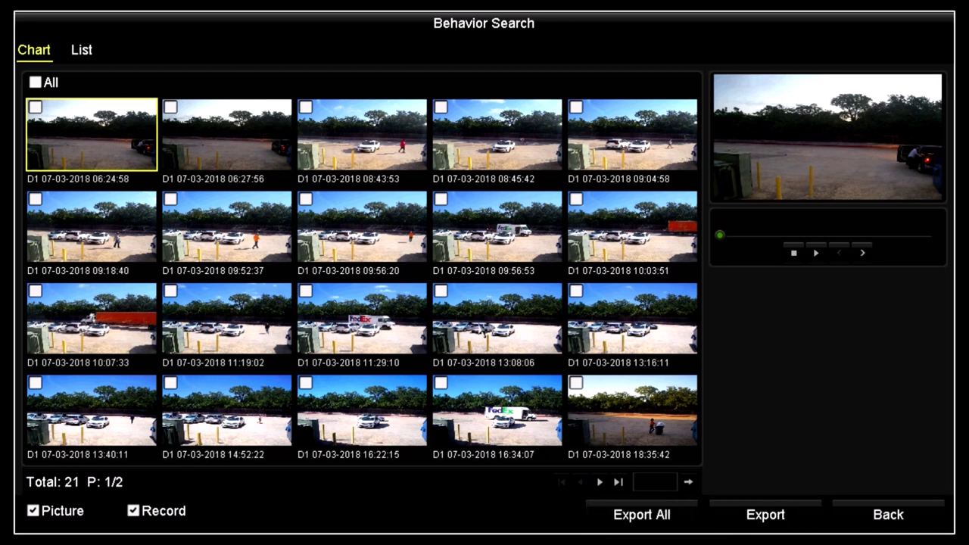
left_click(374, 218)
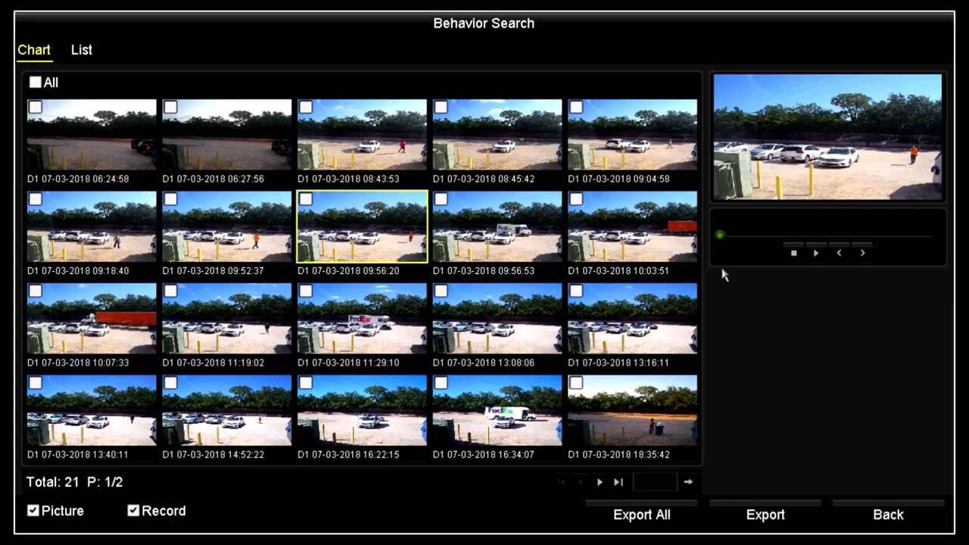
left_click(815, 255)
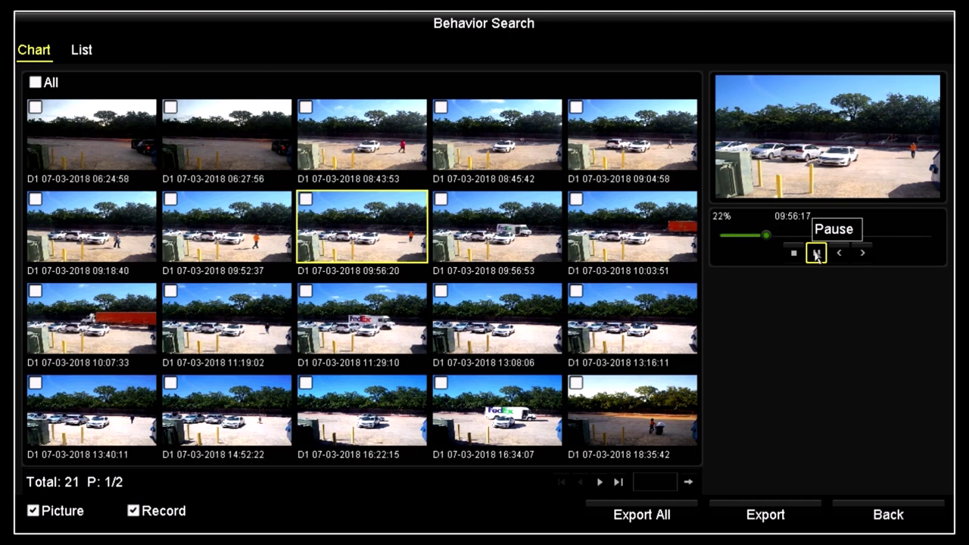
left_click(816, 256)
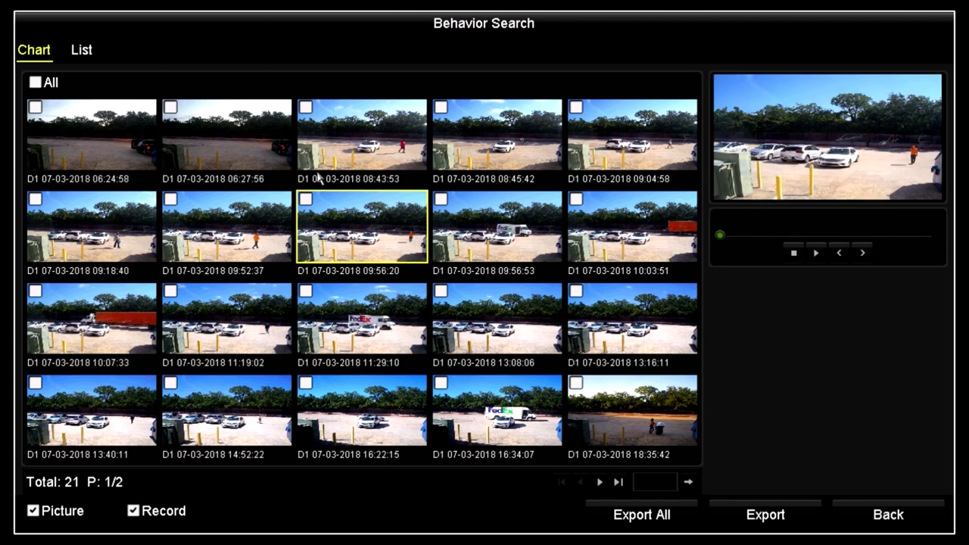
left_click(86, 50)
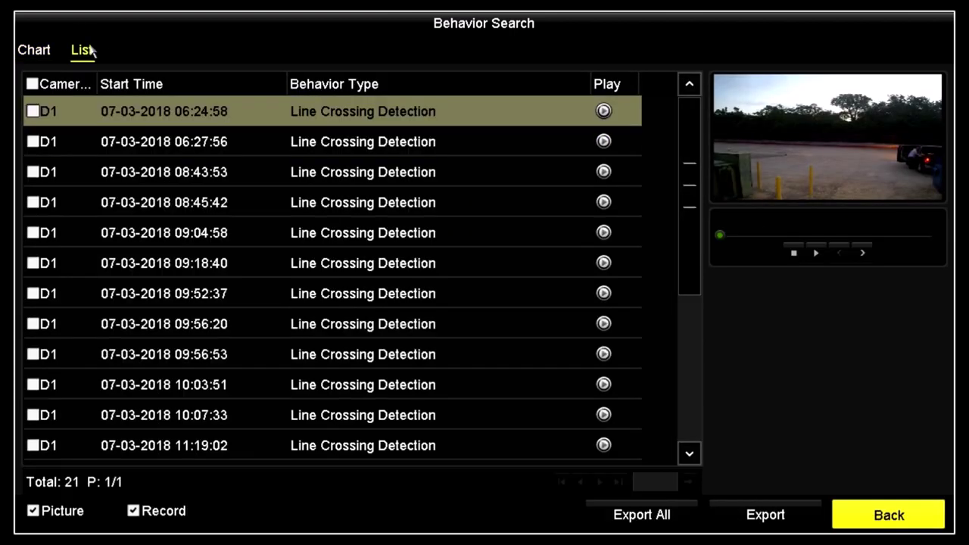
left_click(36, 51)
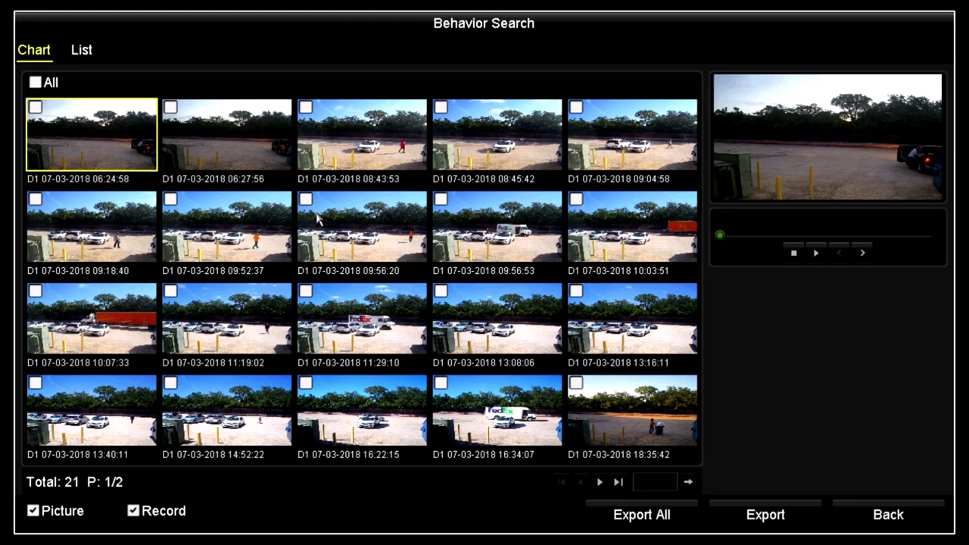
Step: Mark the 09:56:20 and 13:08:06 detections and bring up the Export dialog for them
left_click(307, 201)
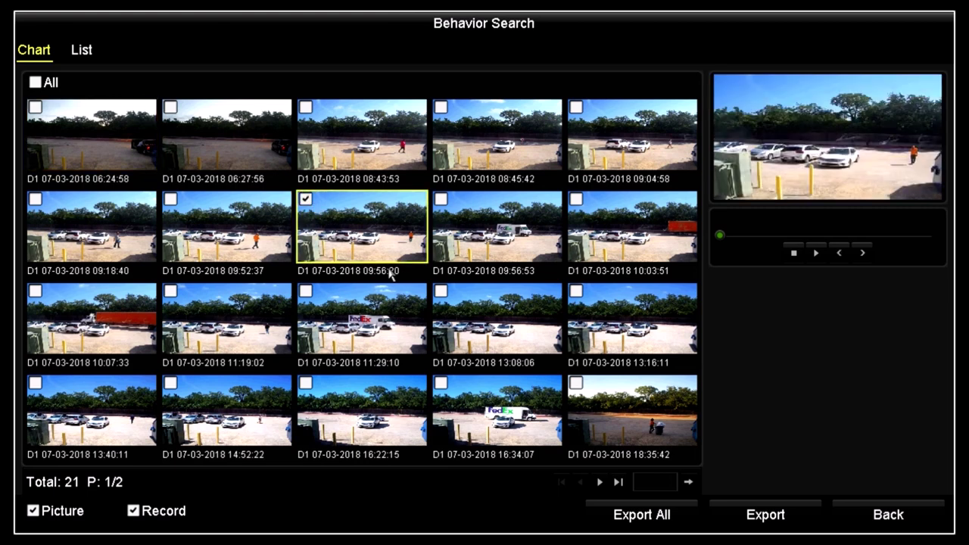
left_click(443, 295)
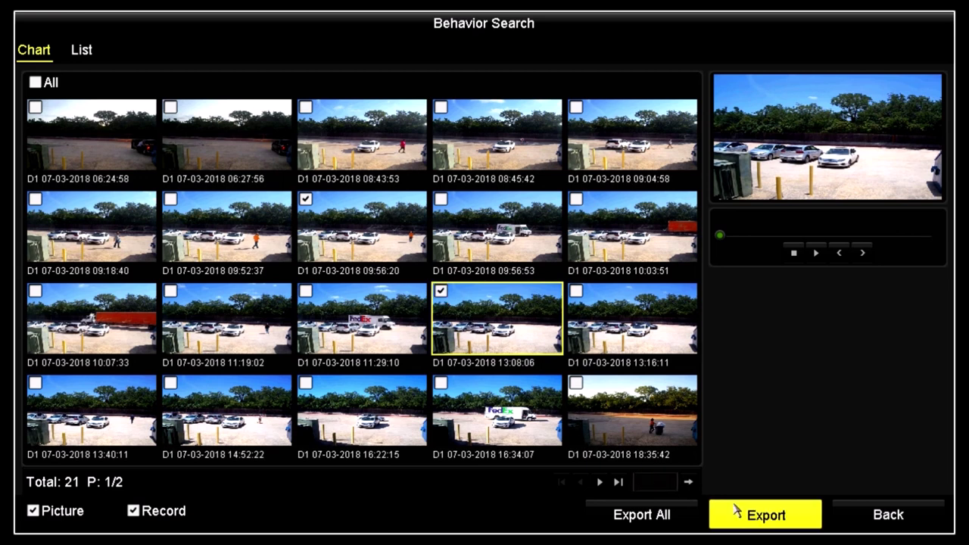
left_click(761, 515)
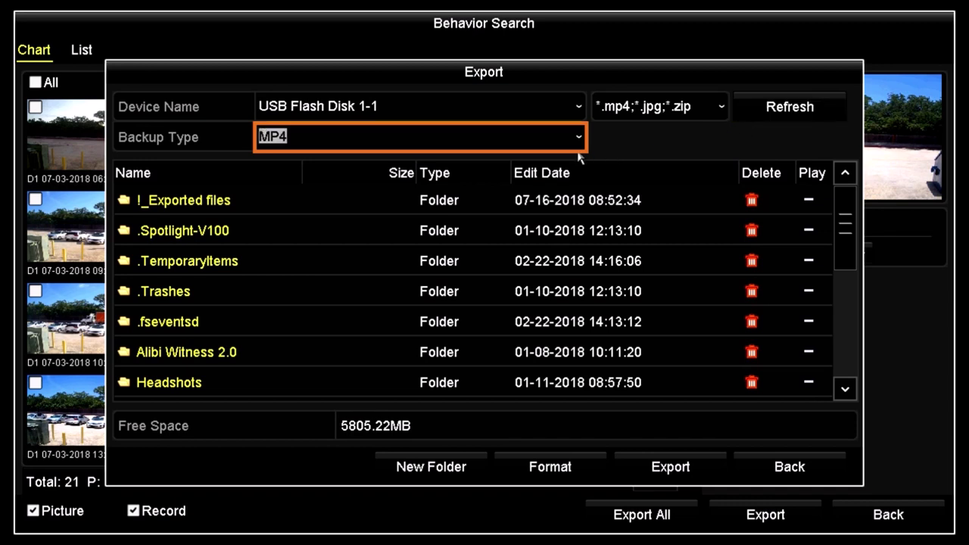
Step: Export both clips as MP4 into the USB disk's !_Exported files folder and acknowledge completion
left_click(558, 136)
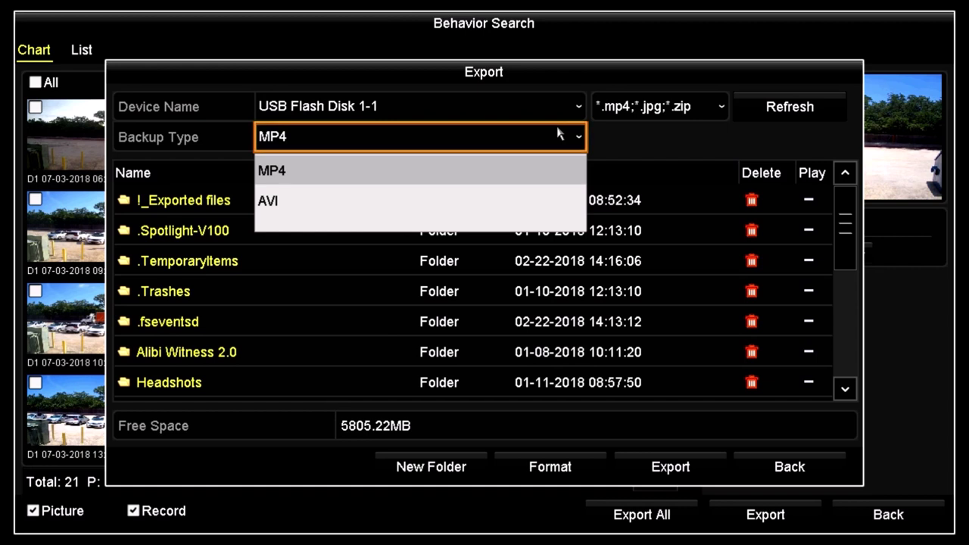
left_click(540, 138)
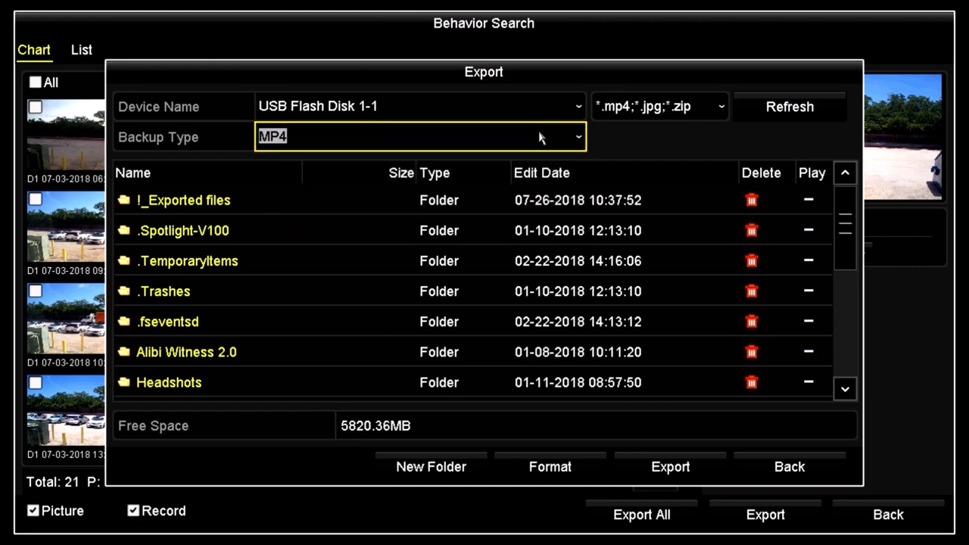
double_click(396, 199)
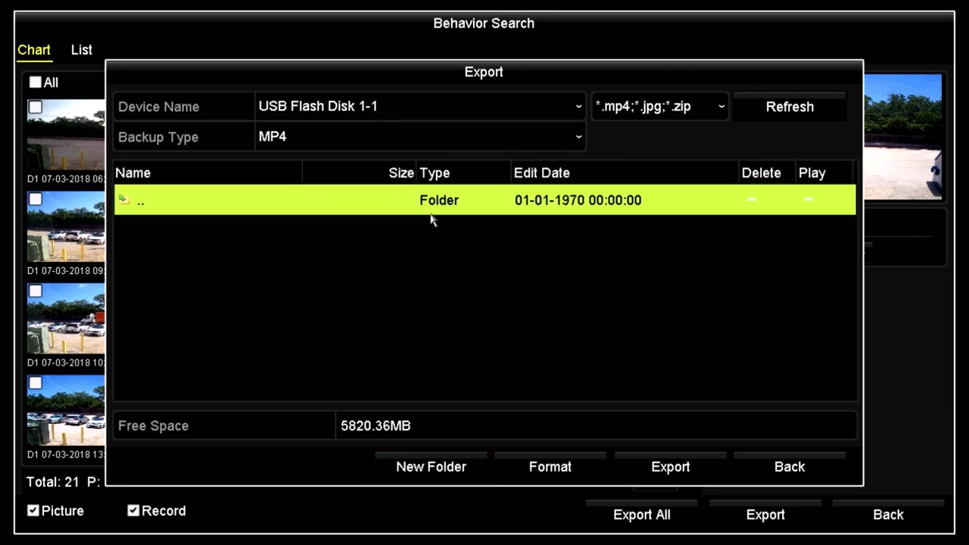
left_click(692, 468)
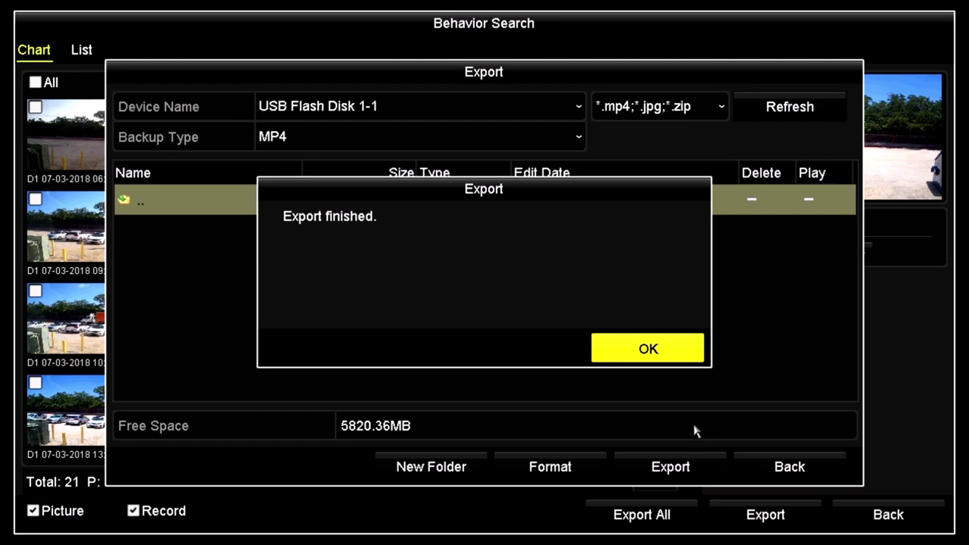
left_click(671, 350)
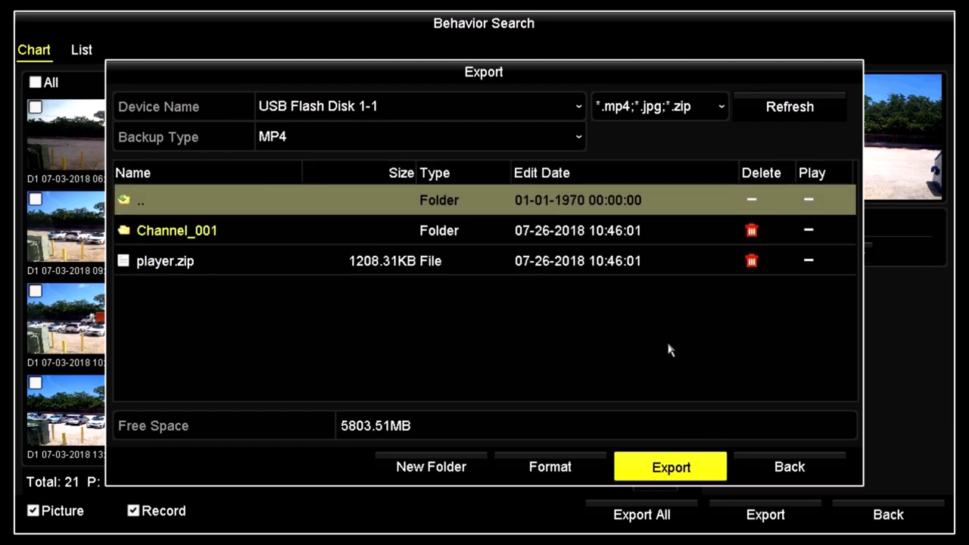
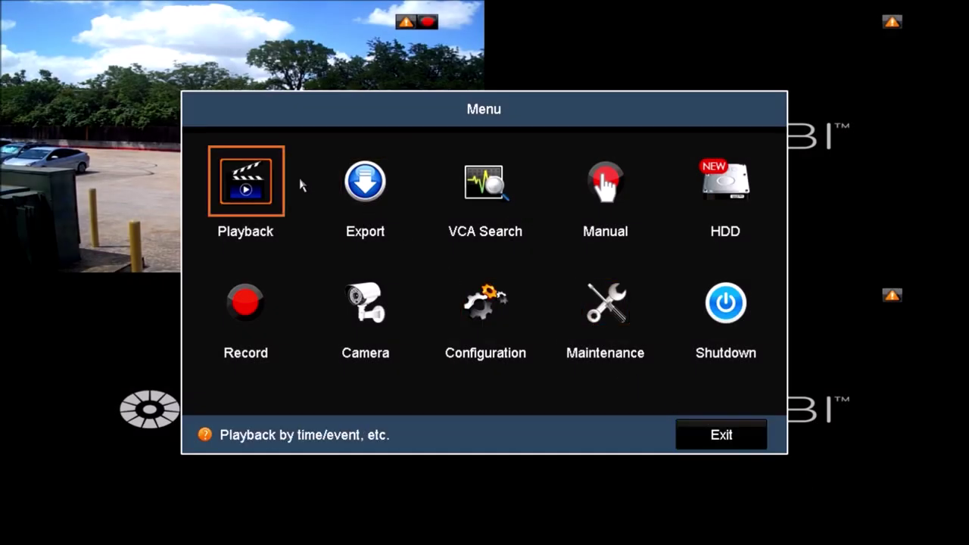
Step: Open recording Playback and switch the search mode from Normal to Event
left_click(235, 186)
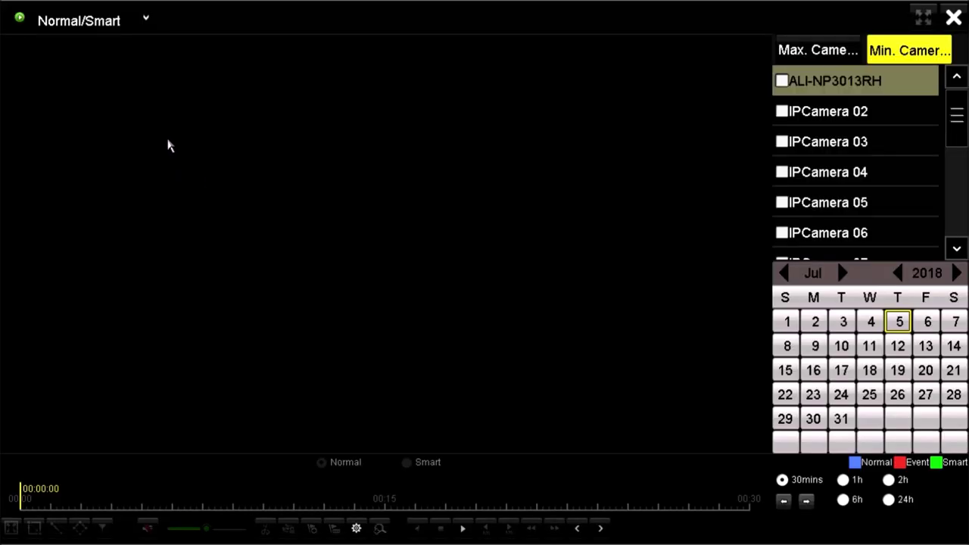
left_click(110, 23)
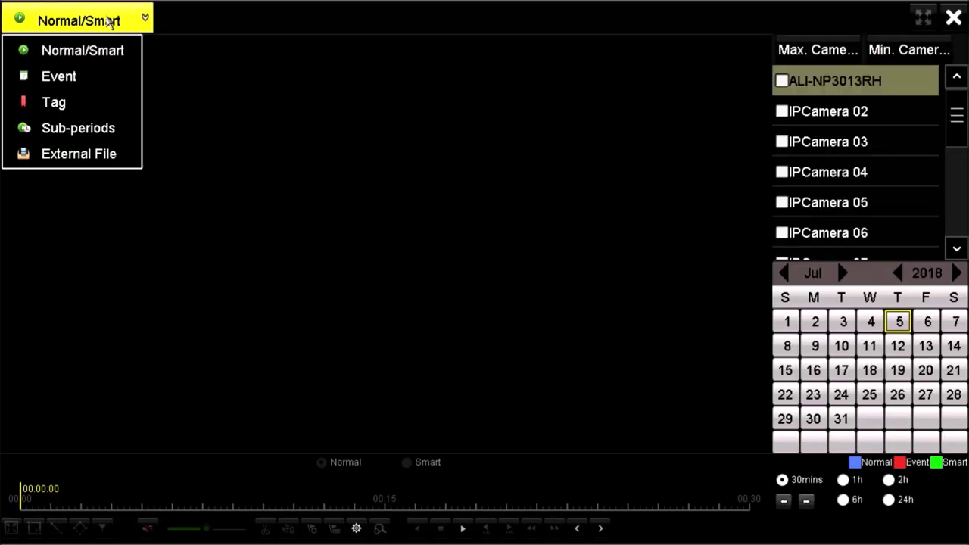
left_click(95, 81)
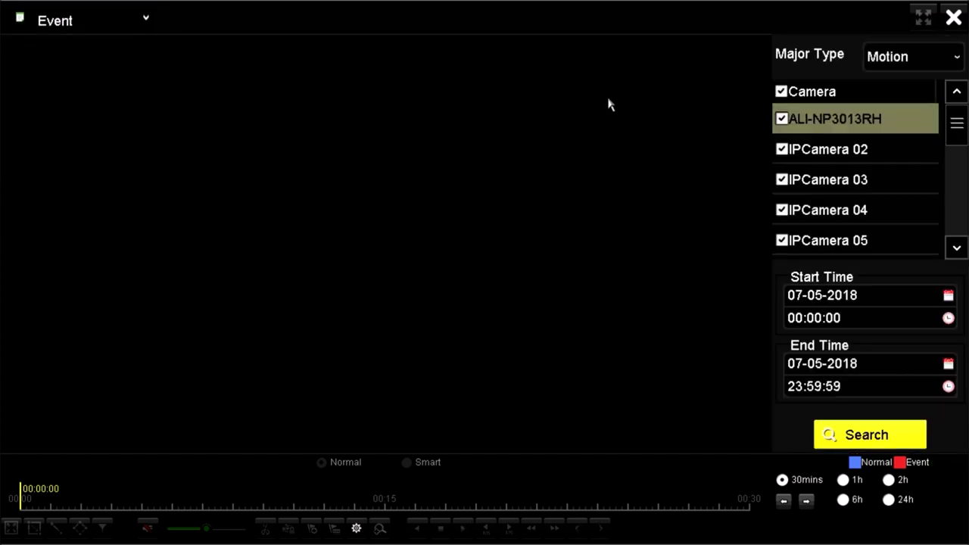
Step: Filter events to VCA Line Crossing Detection on the ALI-NP3013RH camera only
left_click(947, 59)
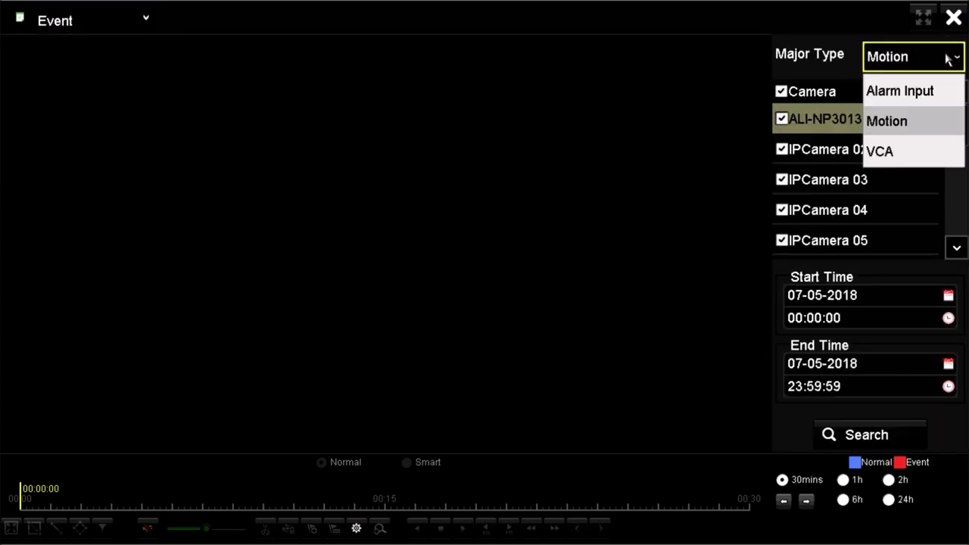
left_click(938, 160)
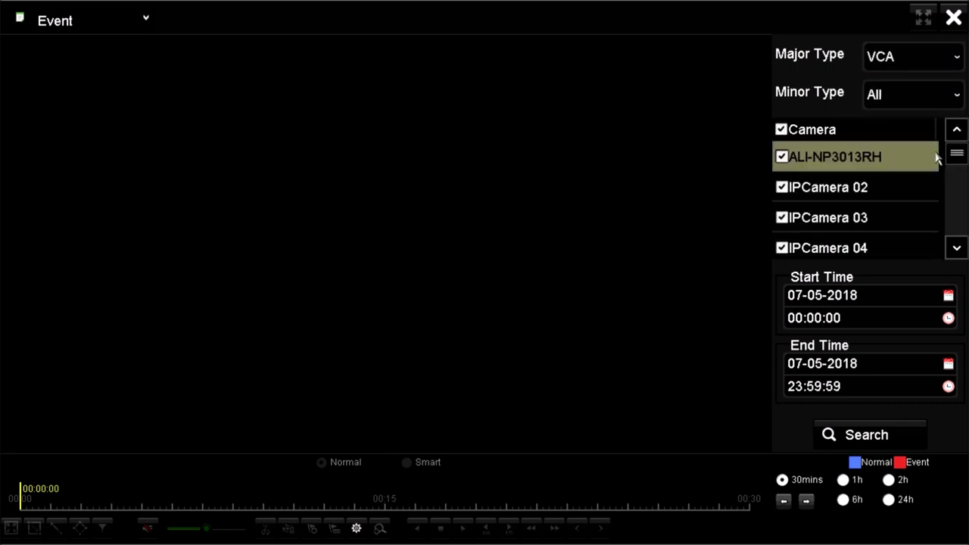
left_click(912, 93)
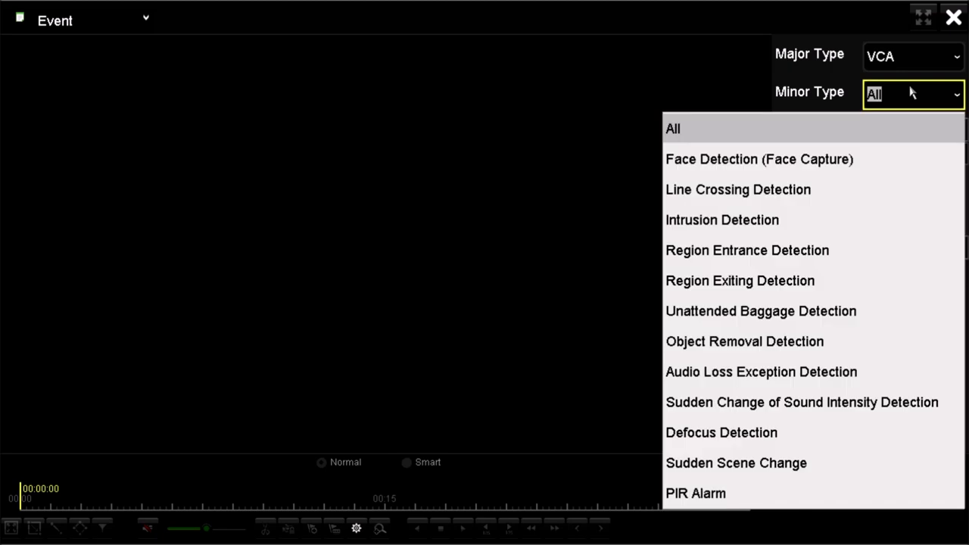
left_click(895, 194)
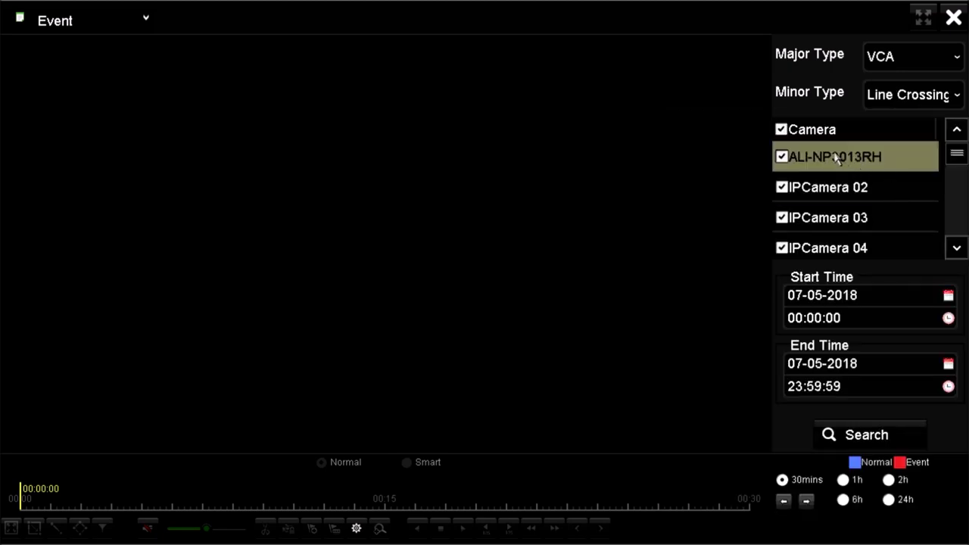
left_click(780, 131)
left_click(781, 157)
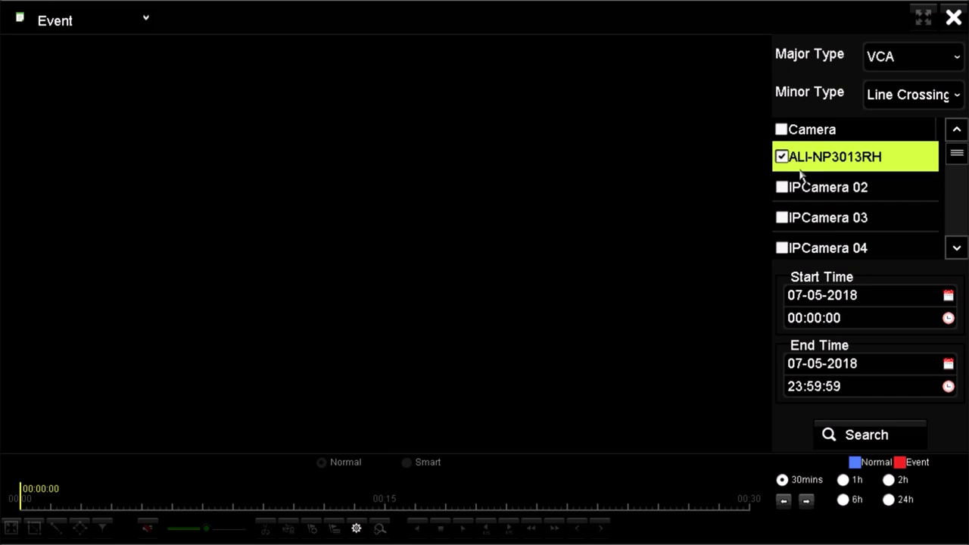
Step: Set start and end dates to 07-03-2018 and search, returning 24 line-crossing events
left_click(870, 294)
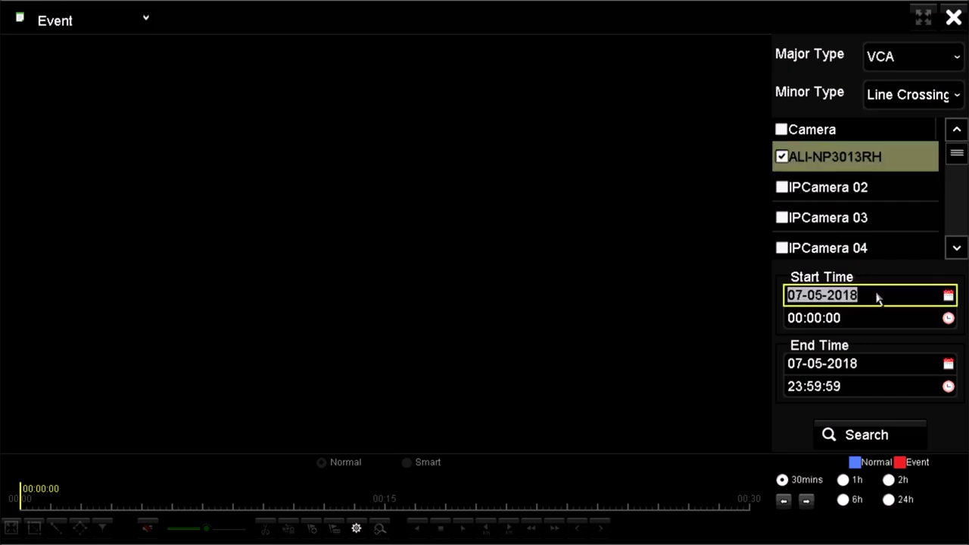
left_click(876, 297)
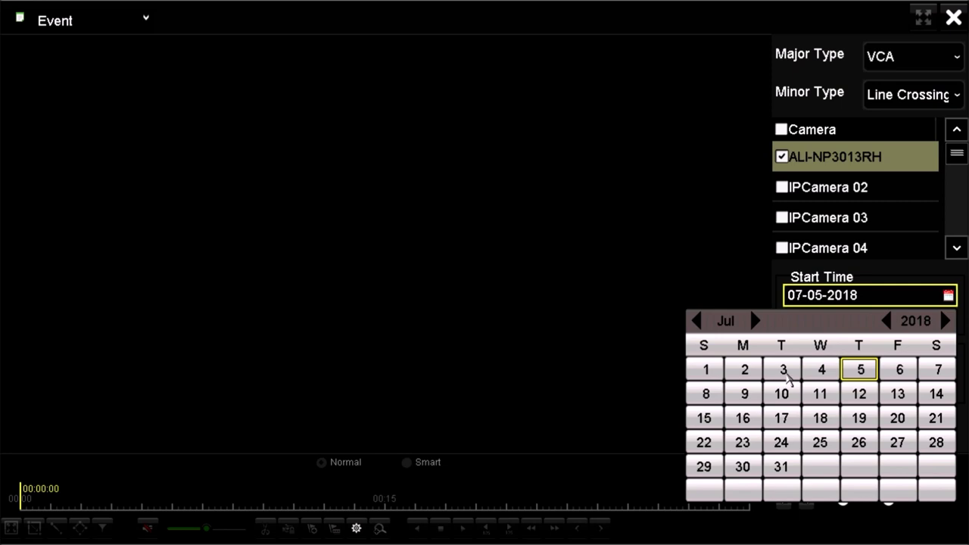
left_click(784, 371)
left_click(791, 367)
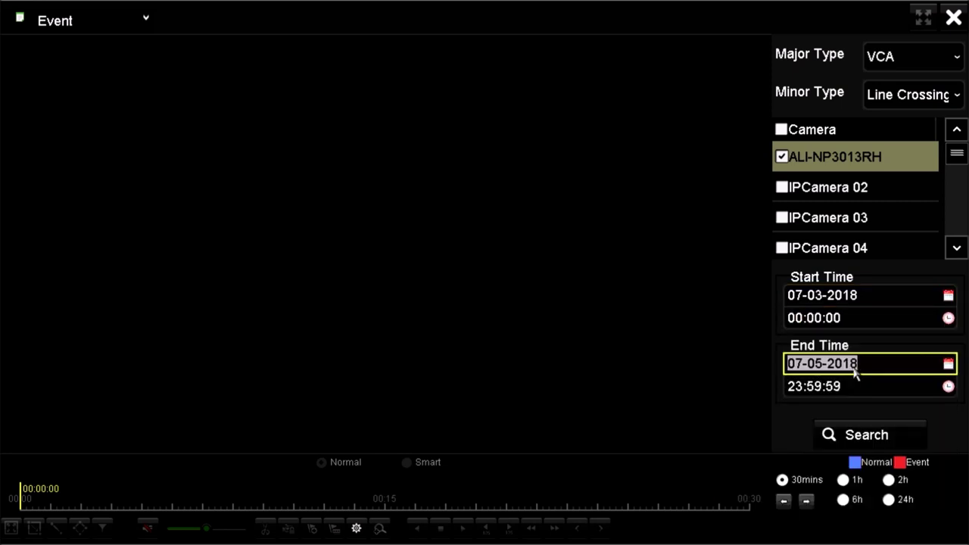
left_click(856, 372)
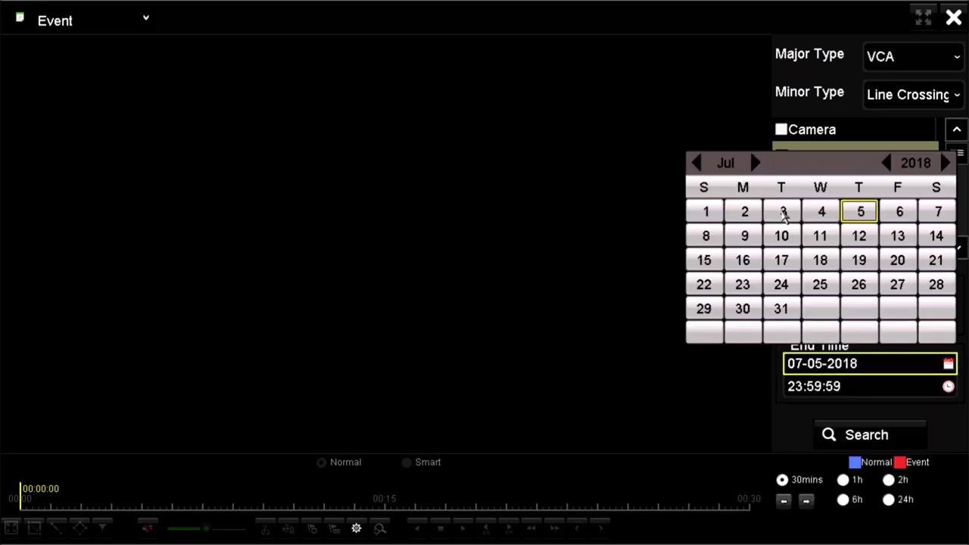
left_click(782, 214)
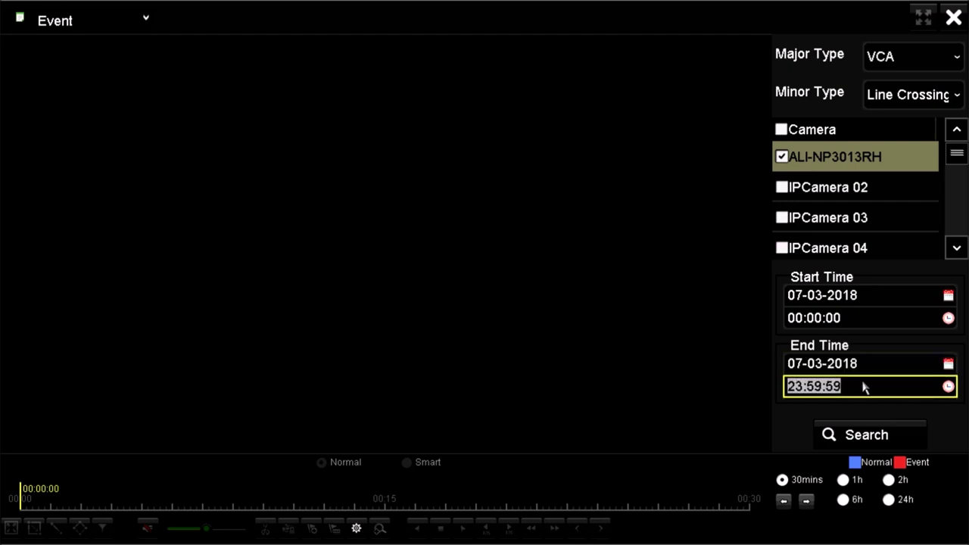
left_click(871, 435)
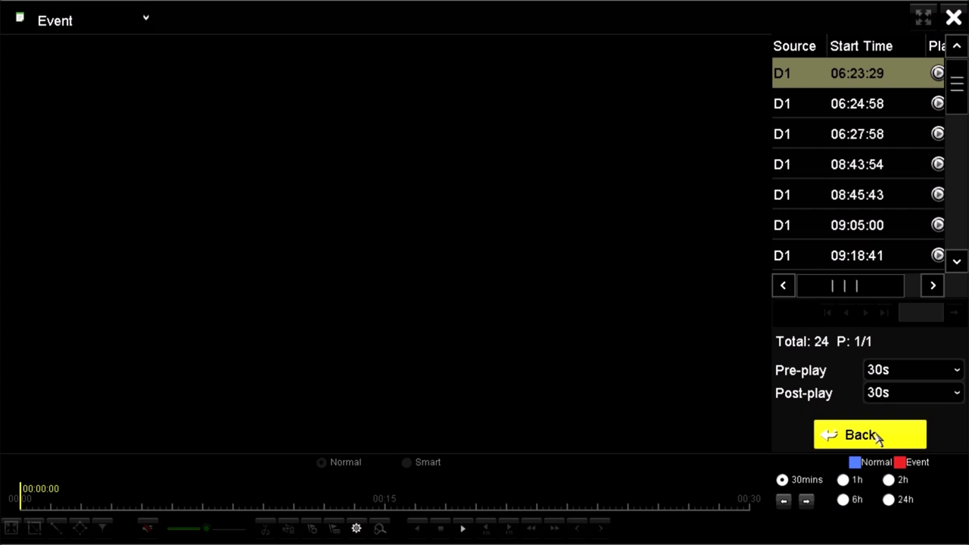
Step: Set pre-play to 5s and play the 08:45:43 and 09:18:41 event clips
left_click(927, 372)
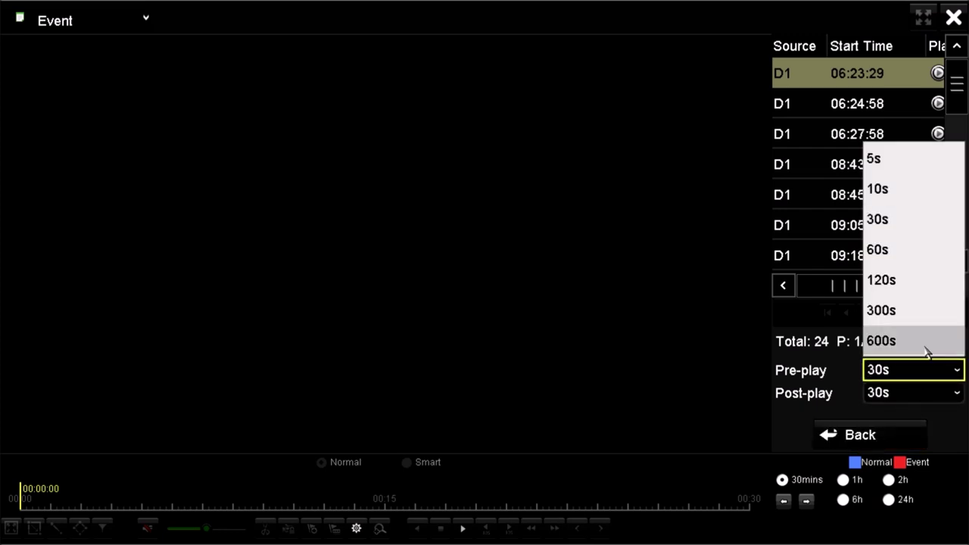
left_click(914, 162)
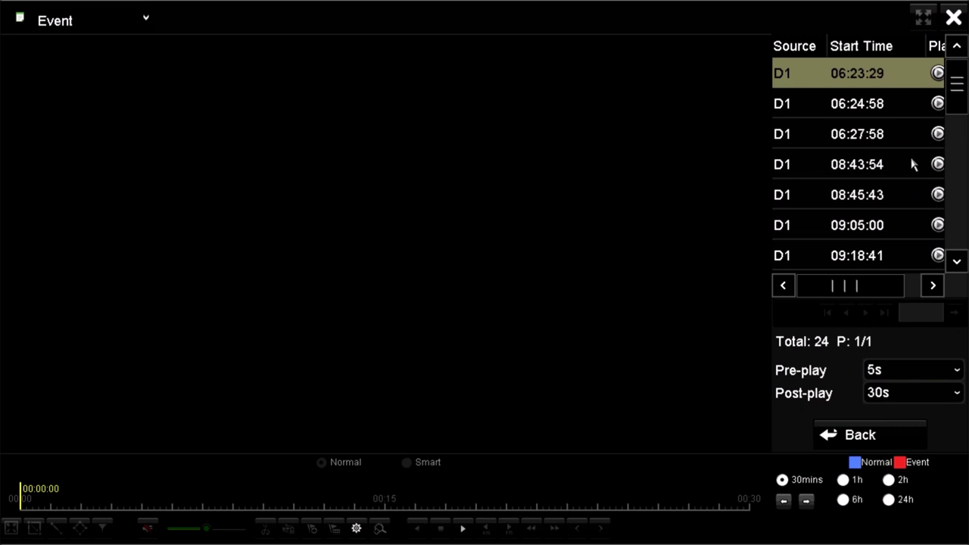
left_click(938, 196)
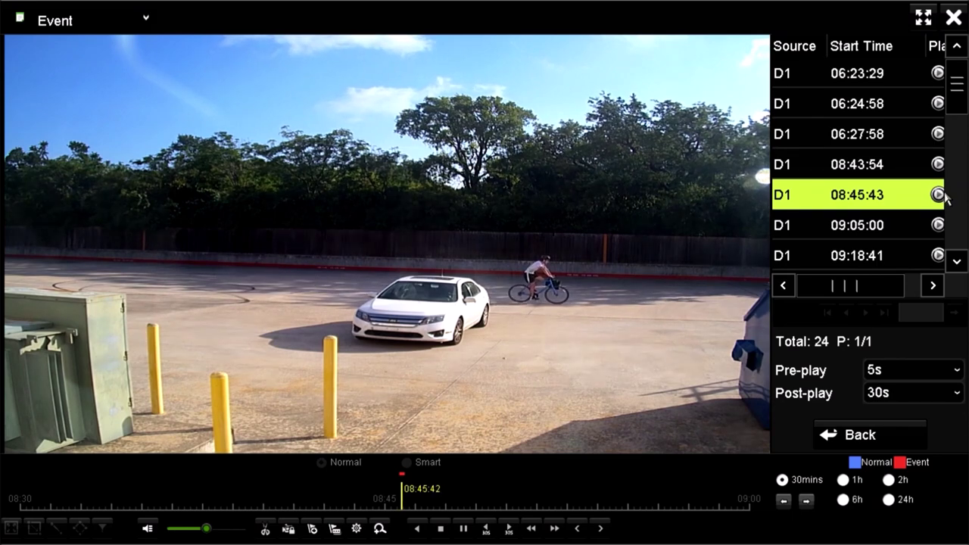
left_click(947, 260)
left_click(943, 258)
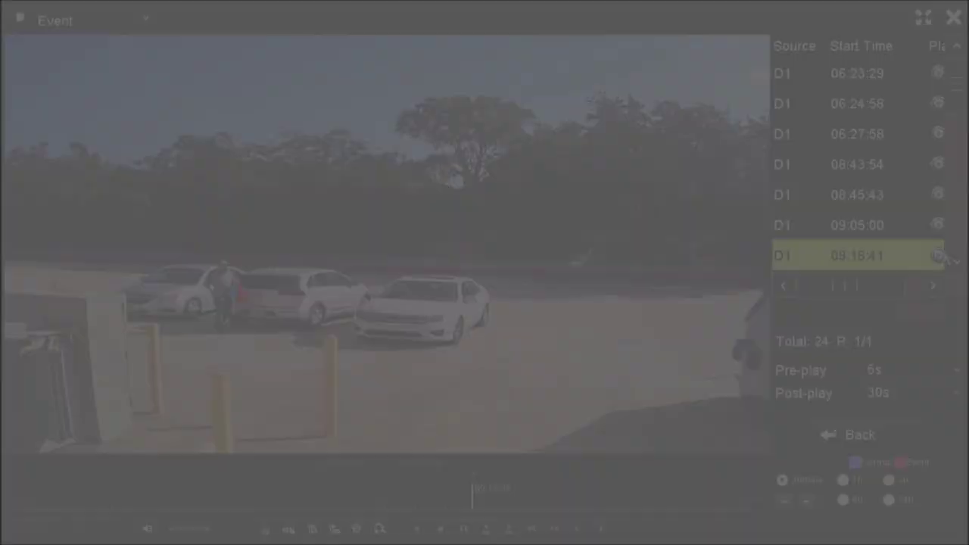